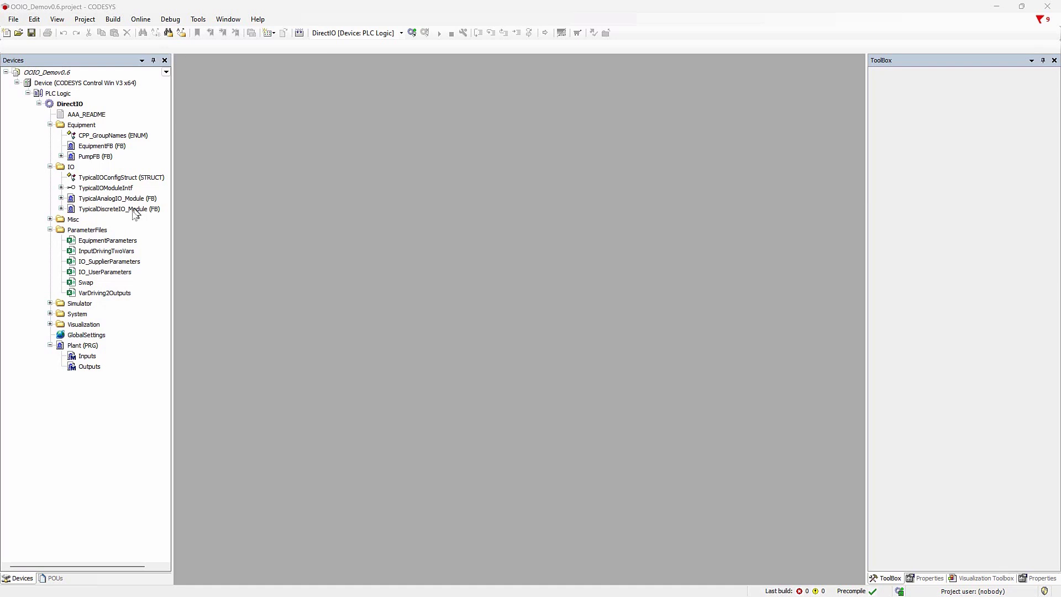
Open the Plant program and the EquipmentFB block, and select its Pump1 declaration and box.
left_click(90, 347)
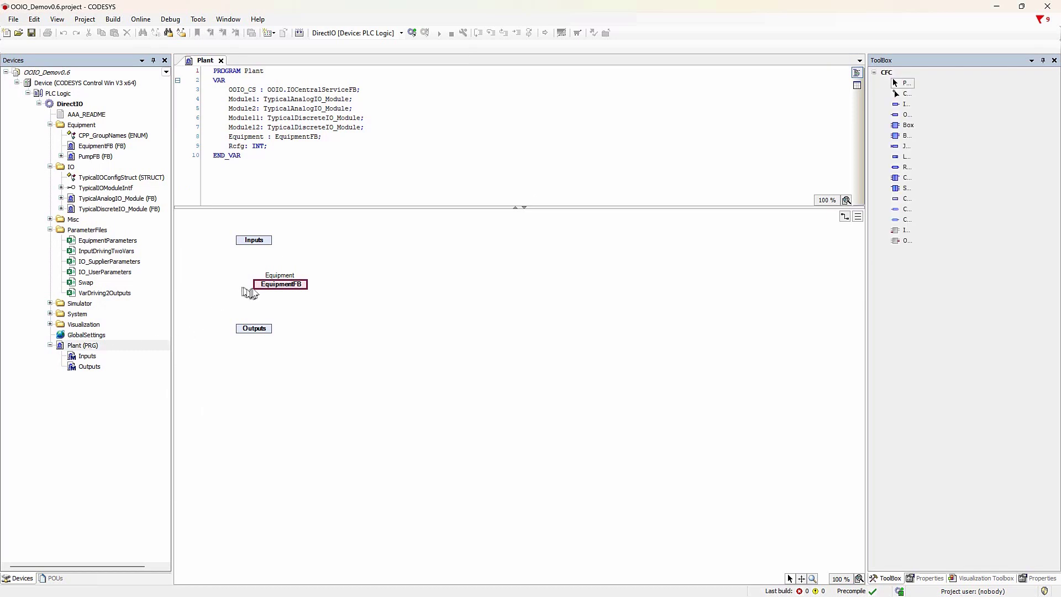
double_click(281, 284)
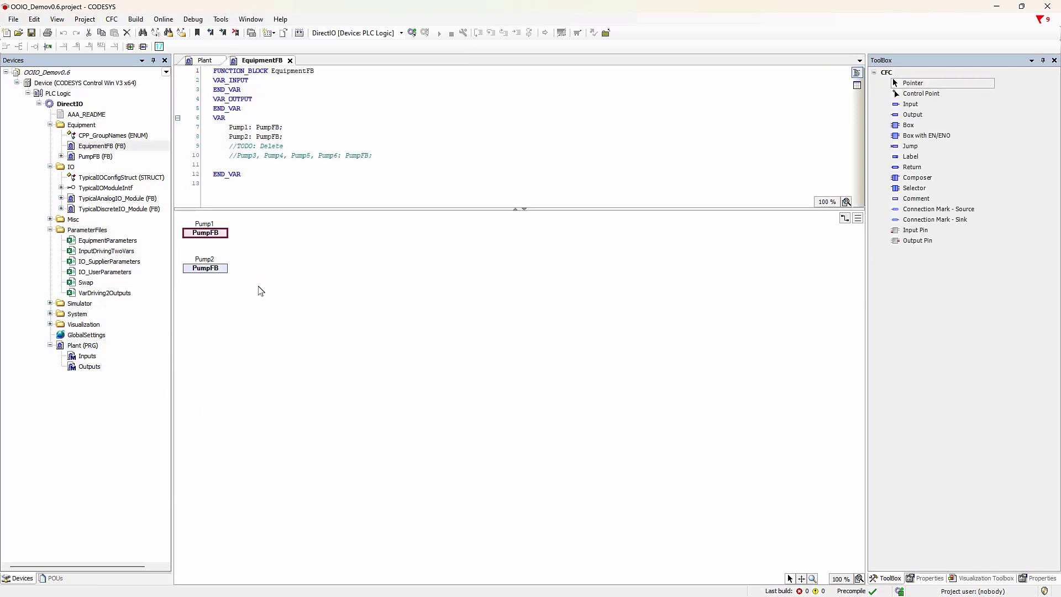
left_click(203, 224)
left_click(207, 233)
Return to the Plant program and highlight its module instance declarations.
left_click(204, 60)
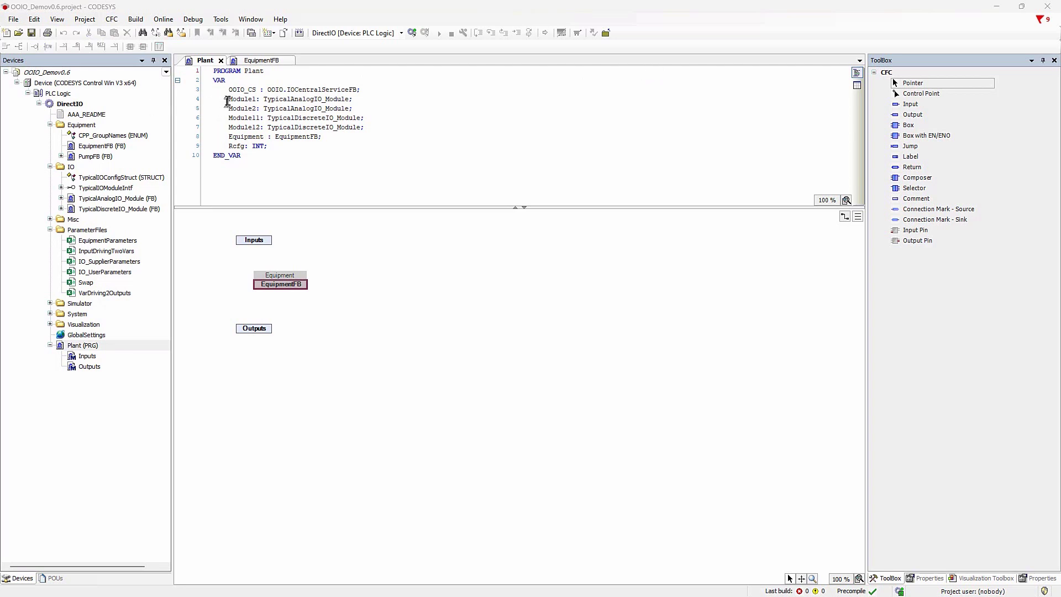
mouse_move(226, 99)
left_mouse_down()
mouse_move(226, 109)
mouse_move(365, 129)
left_mouse_up()
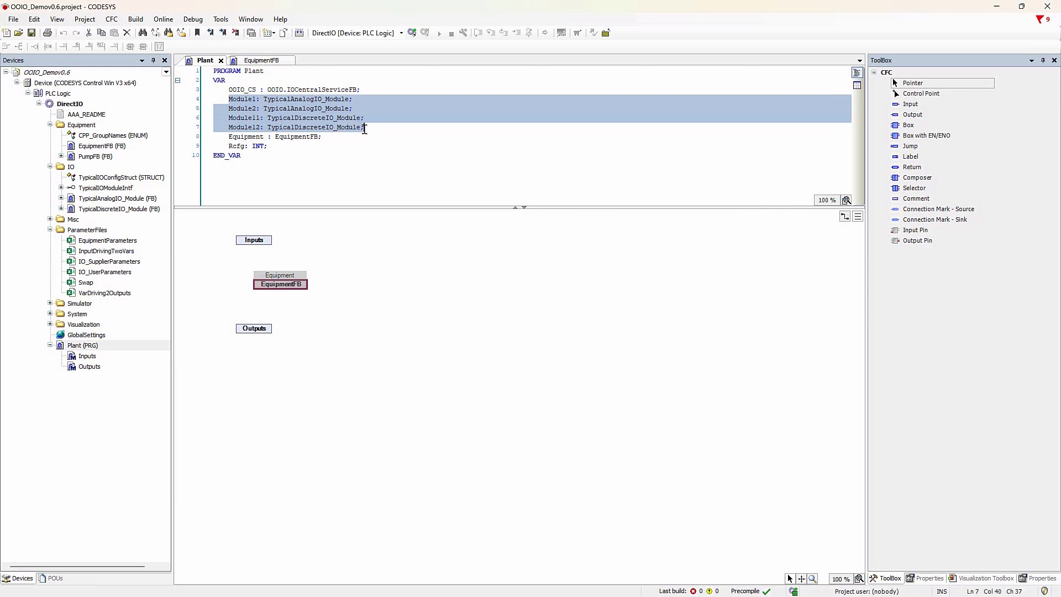
left_click(370, 157)
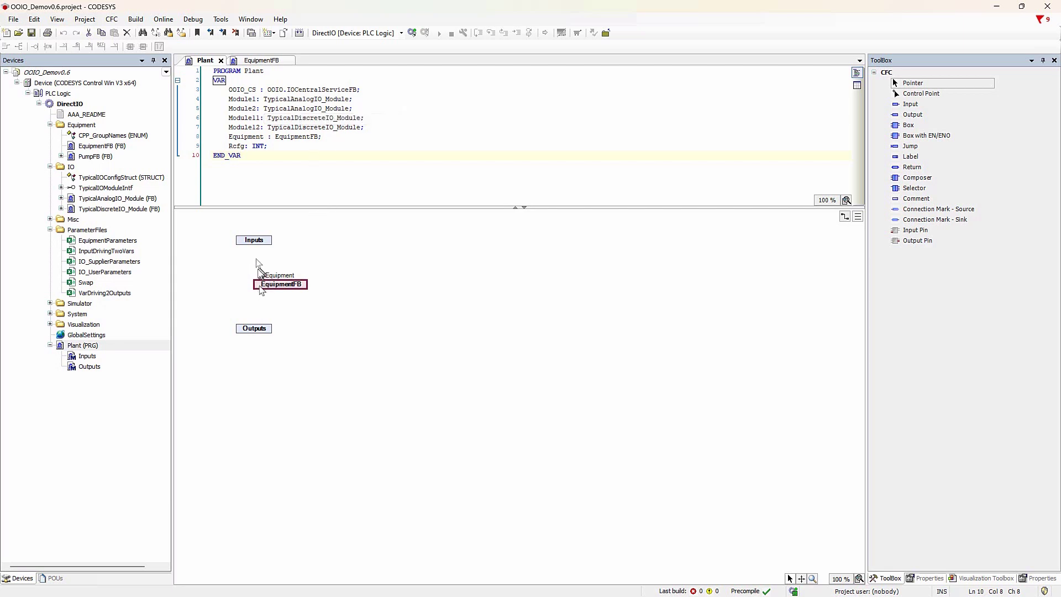
double_click(255, 240)
Select the Module1 analog module block in the Plant Inputs method.
left_click(299, 240)
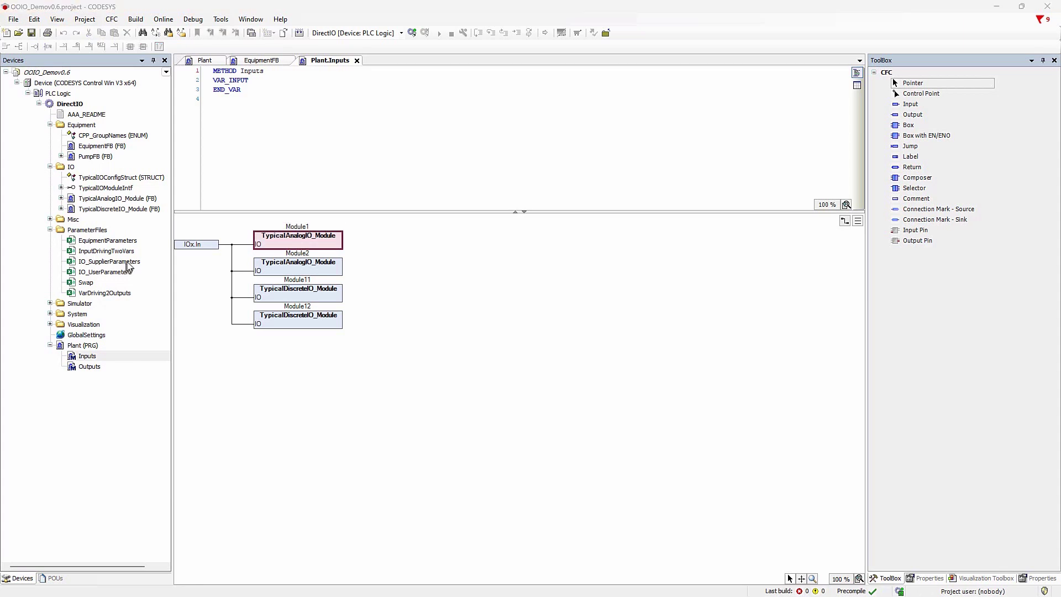
Open IO_SupplierParameters in Excel and widen column A.
double_click(108, 262)
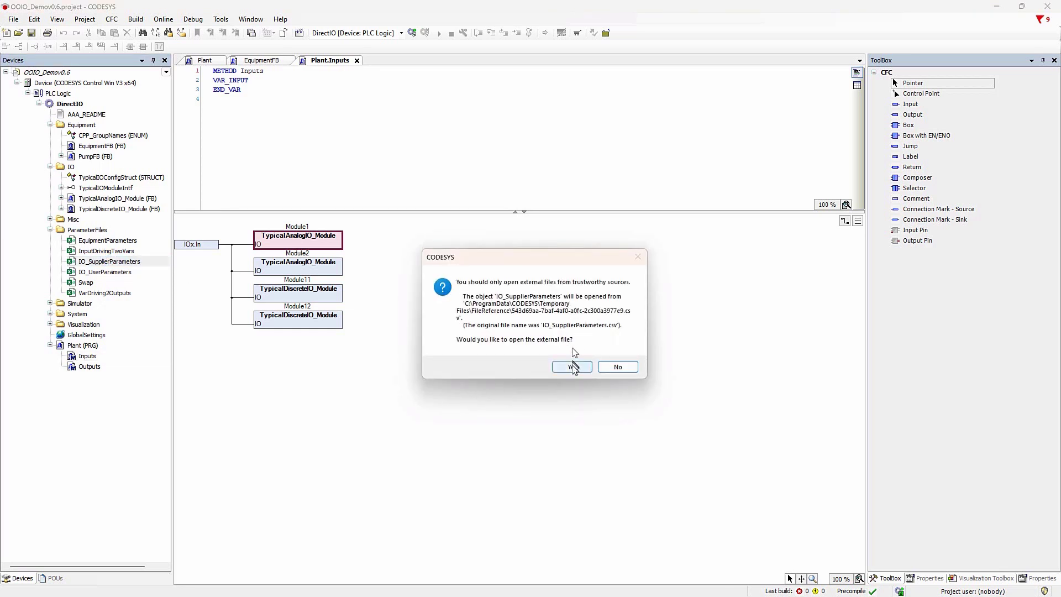
left_click(572, 367)
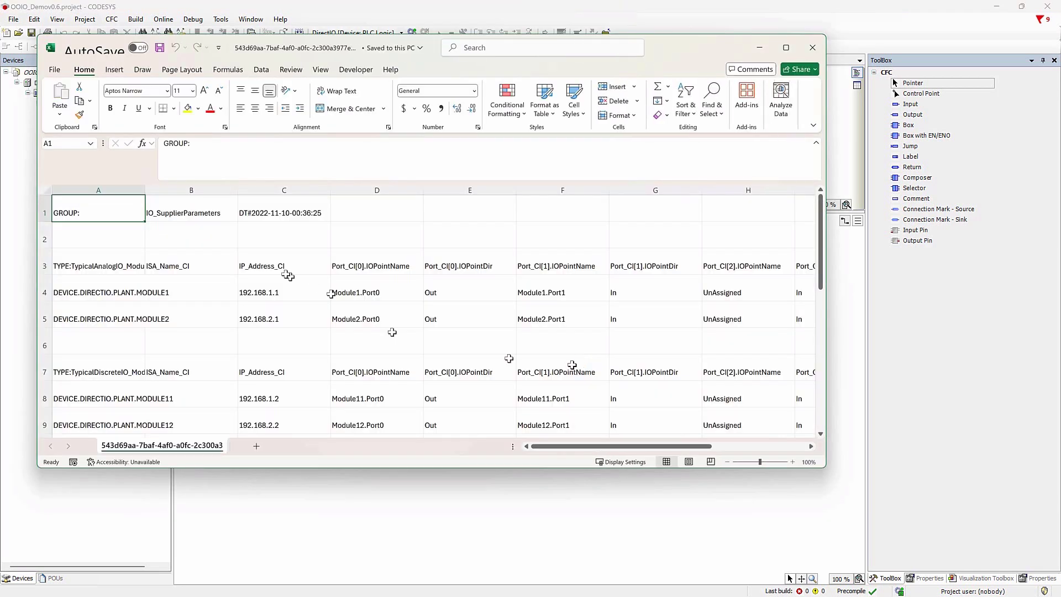
left_click_drag(145, 194, 227, 194)
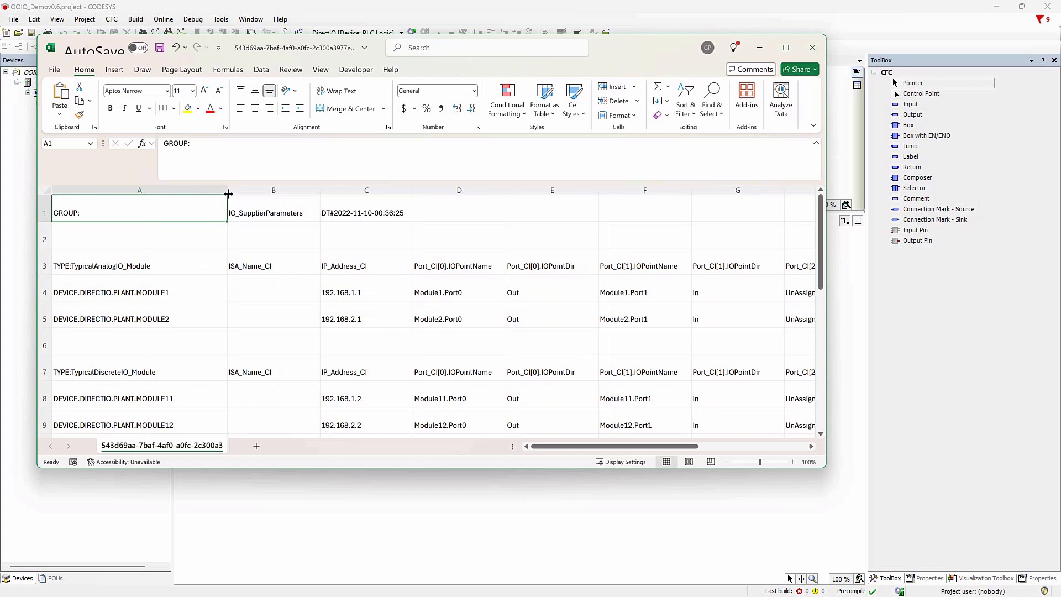
Inspect the MODULE1, MODULE2, MODULE11 and MODULE12 names and the analog and discrete type rows.
left_click(122, 292)
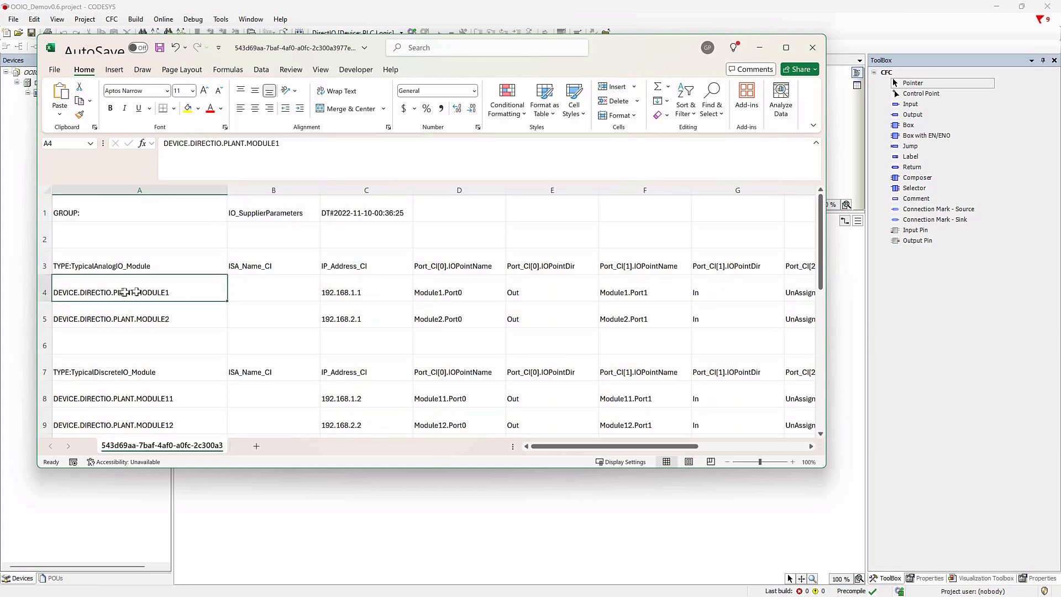
left_click(147, 318)
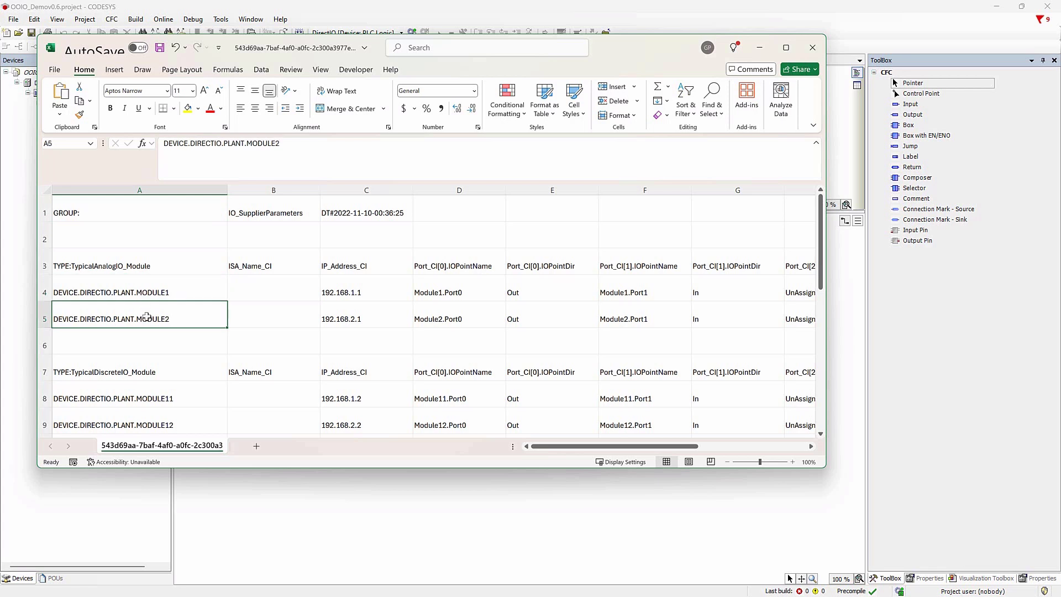
left_click(147, 398)
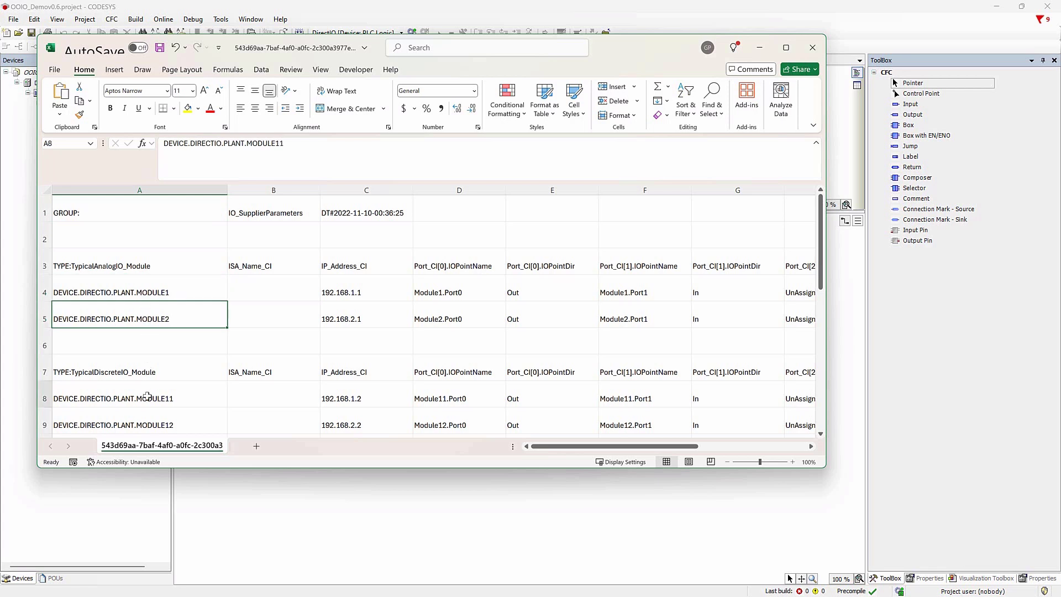
left_click(150, 425)
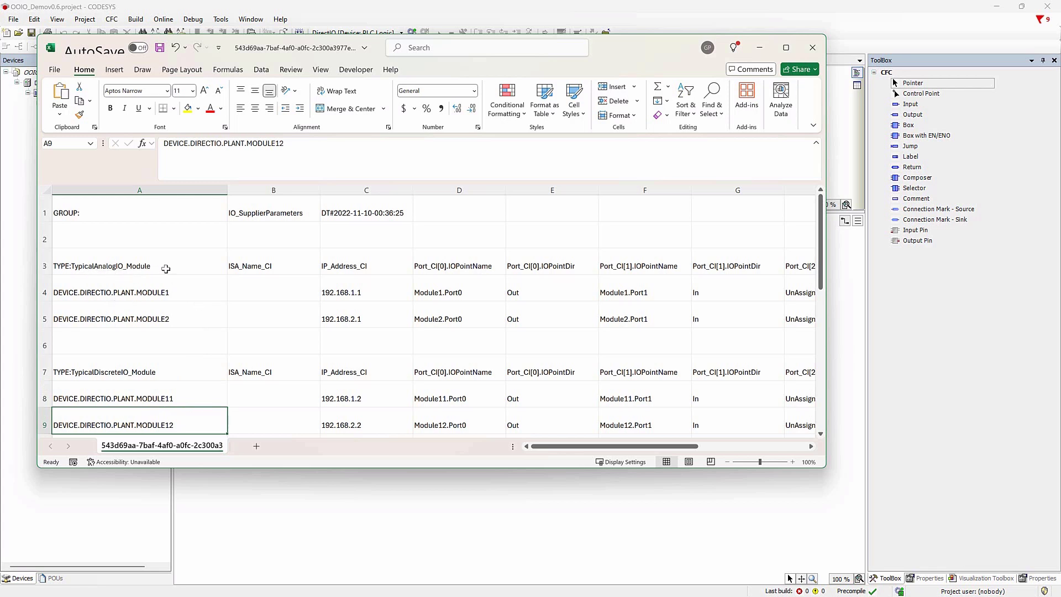
left_click(136, 266)
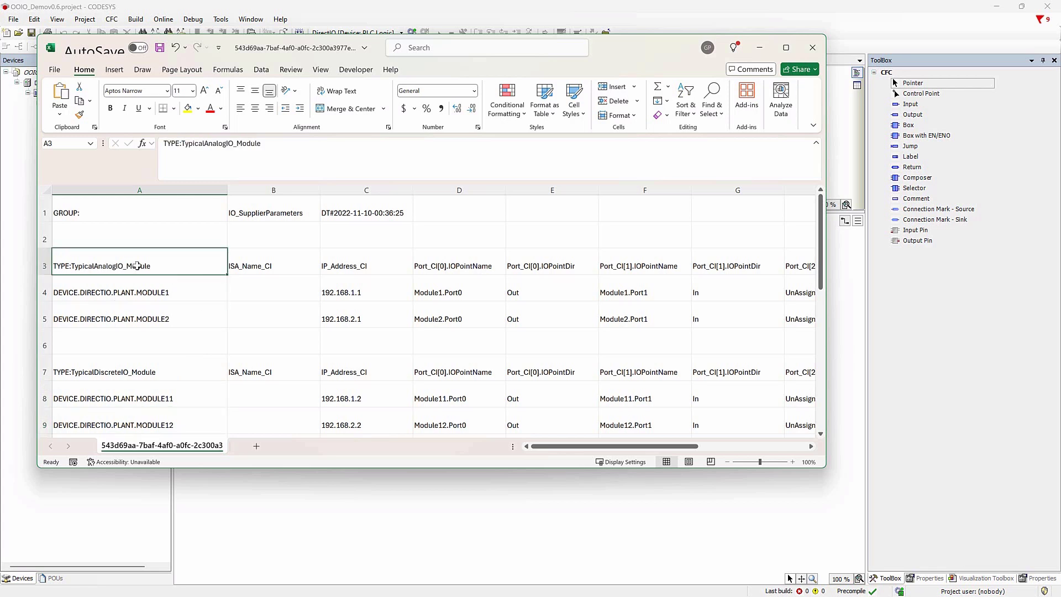
left_click(139, 370)
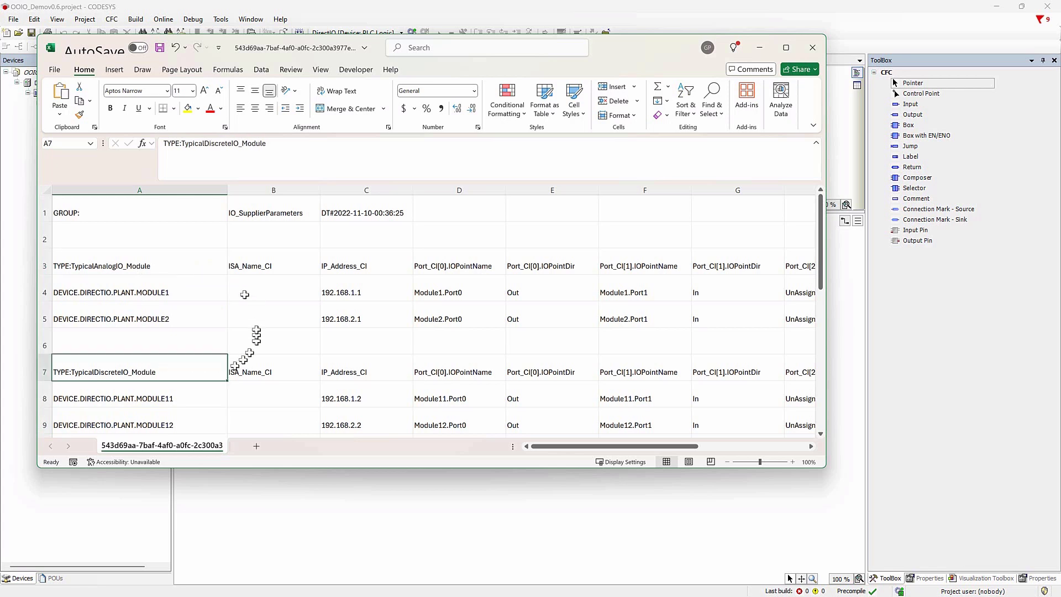
Check Module1's IP address and its two port names and directions.
left_click(199, 292)
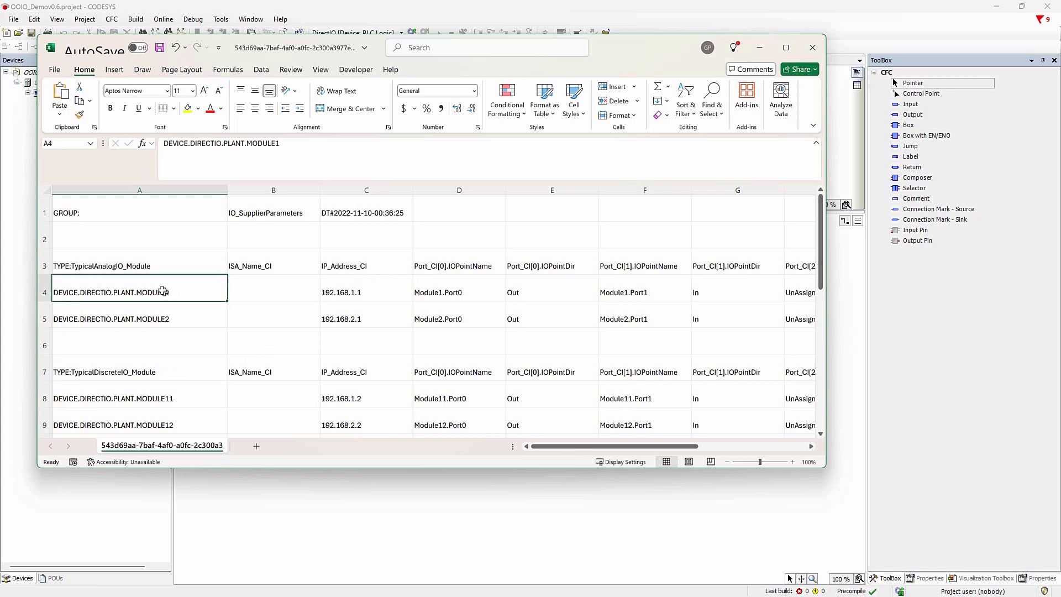
left_click(340, 292)
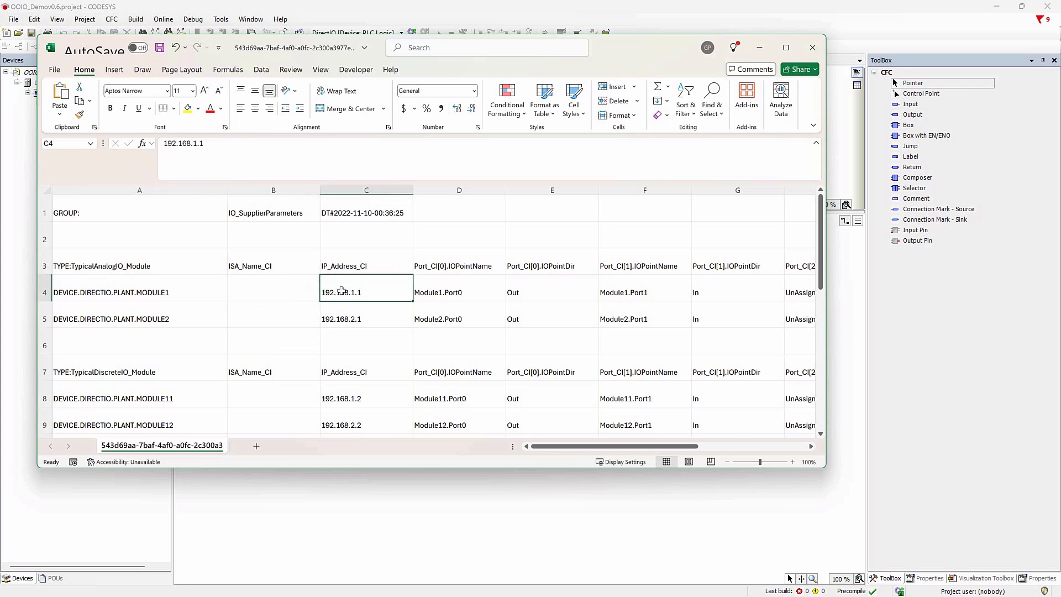
left_click(421, 293)
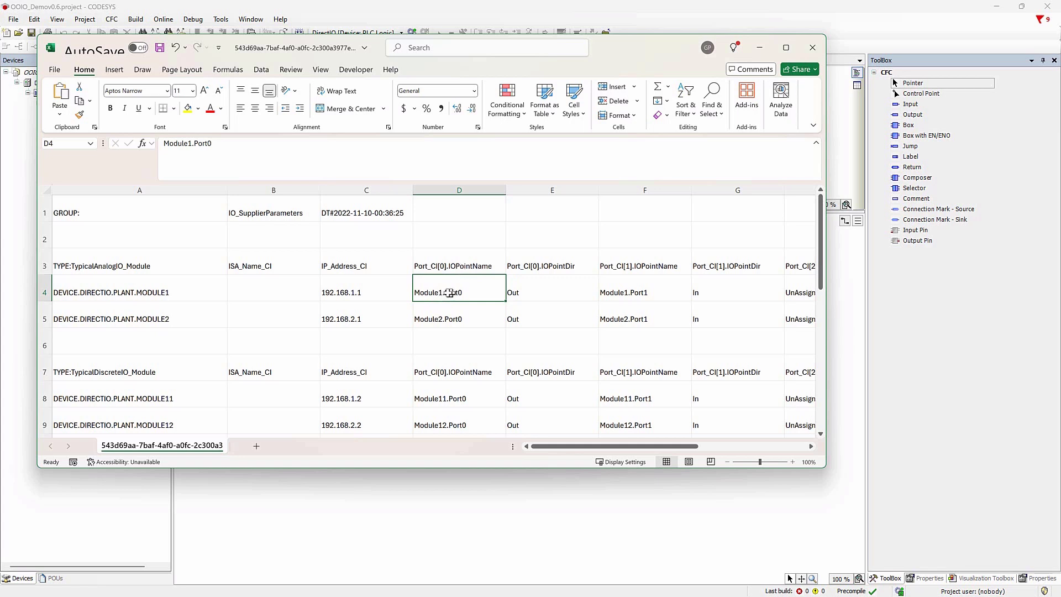
left_click(532, 293)
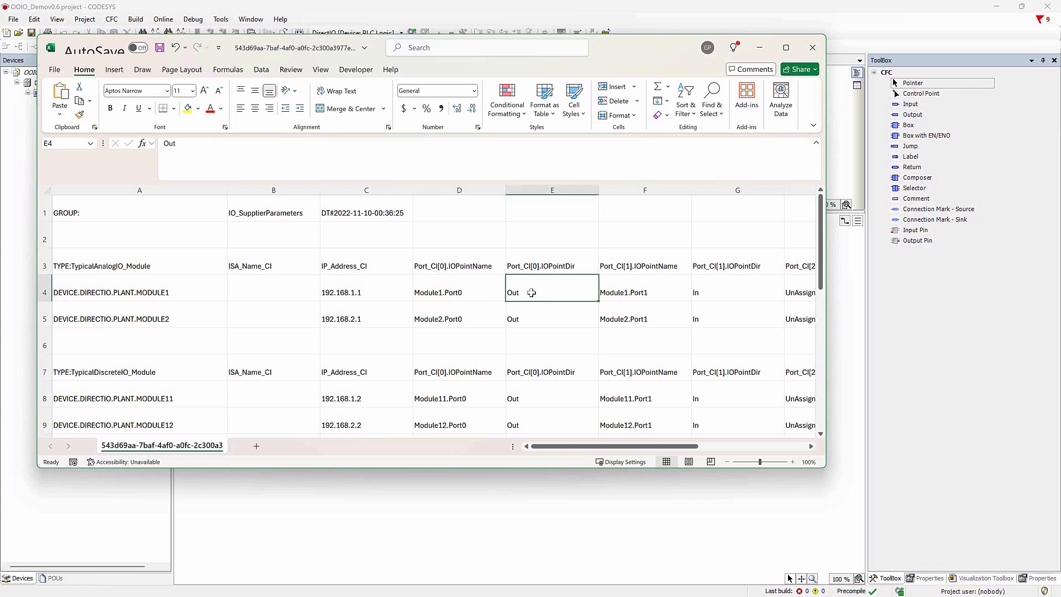
left_click(618, 292)
left_click(734, 292)
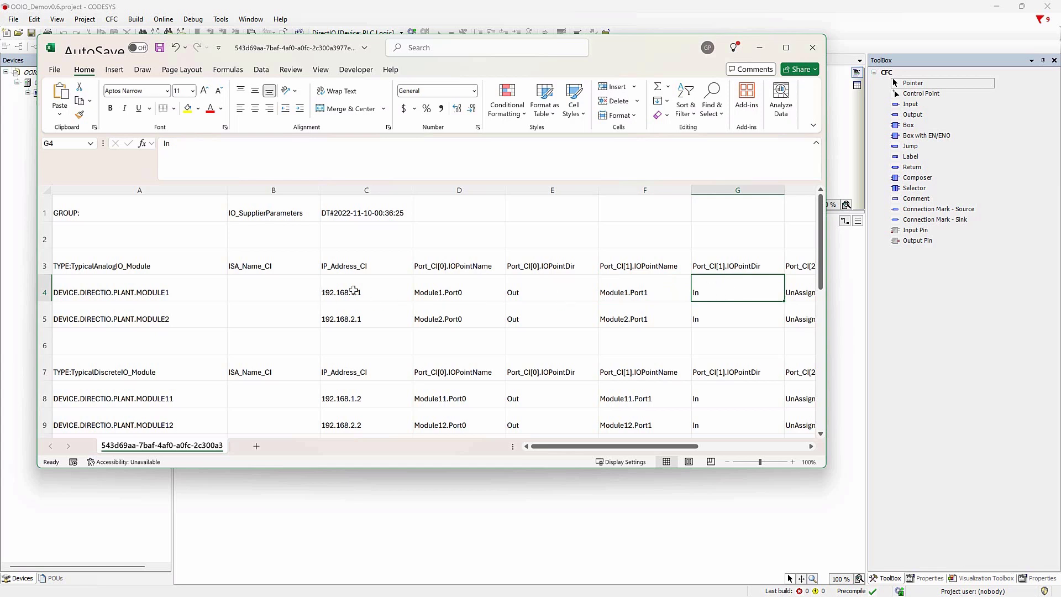
left_click(354, 292)
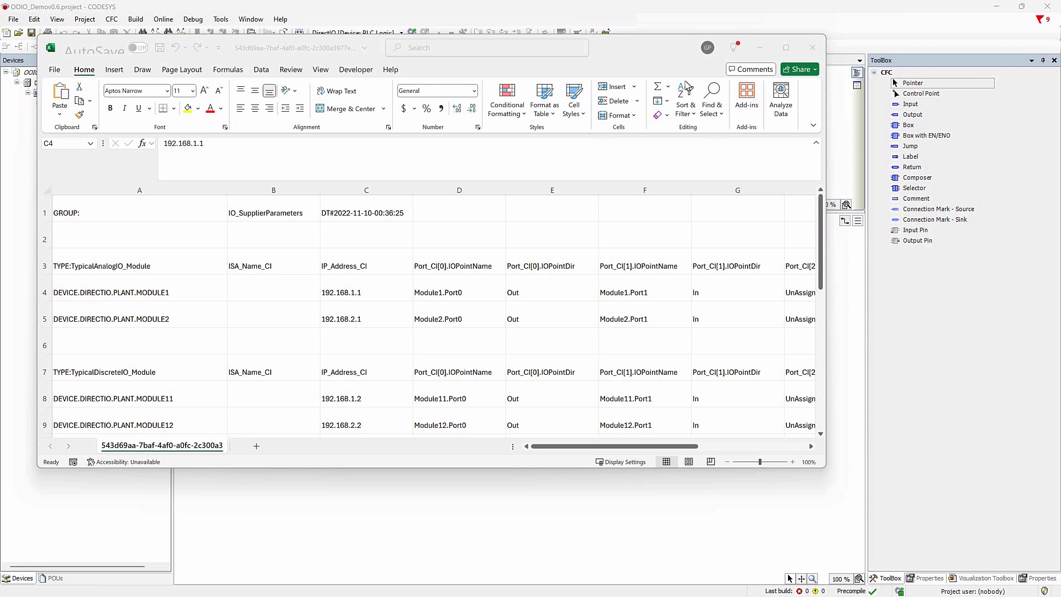
Open IO_UserParameters in Excel and widen column A to show full device paths.
left_click(557, 485)
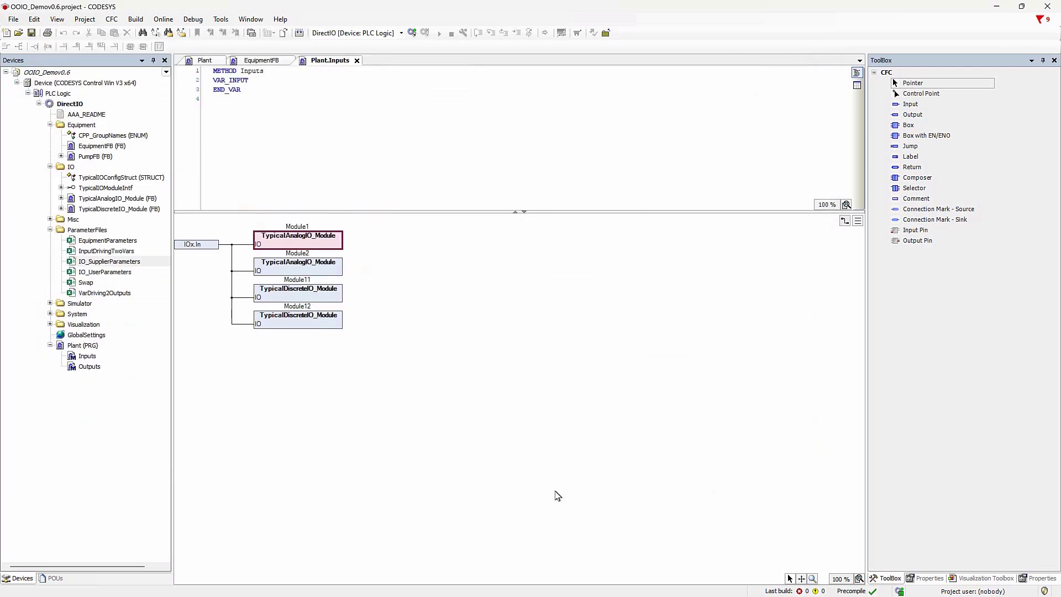
double_click(104, 272)
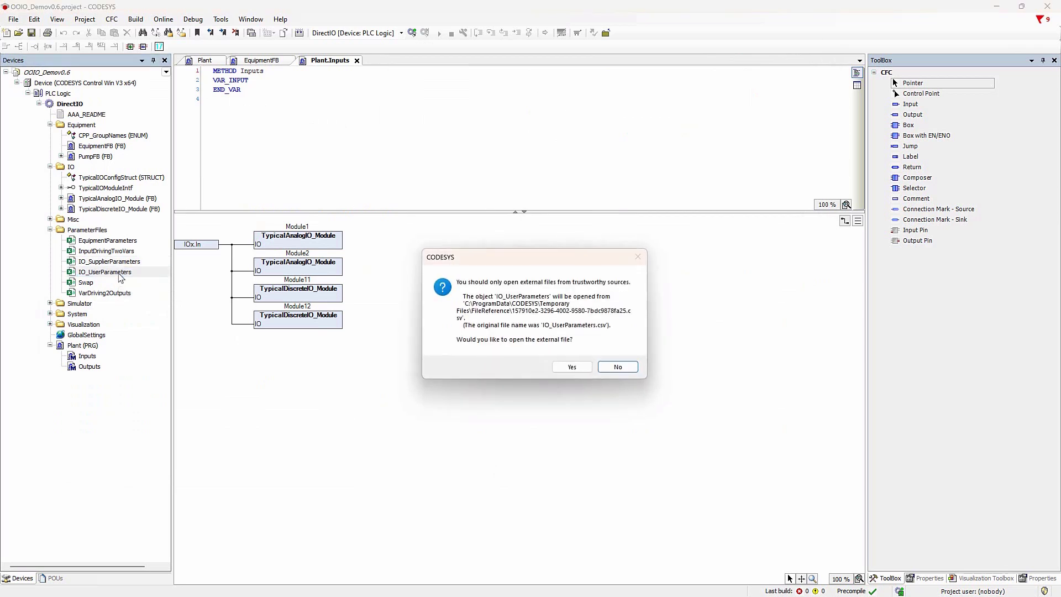
left_click(572, 367)
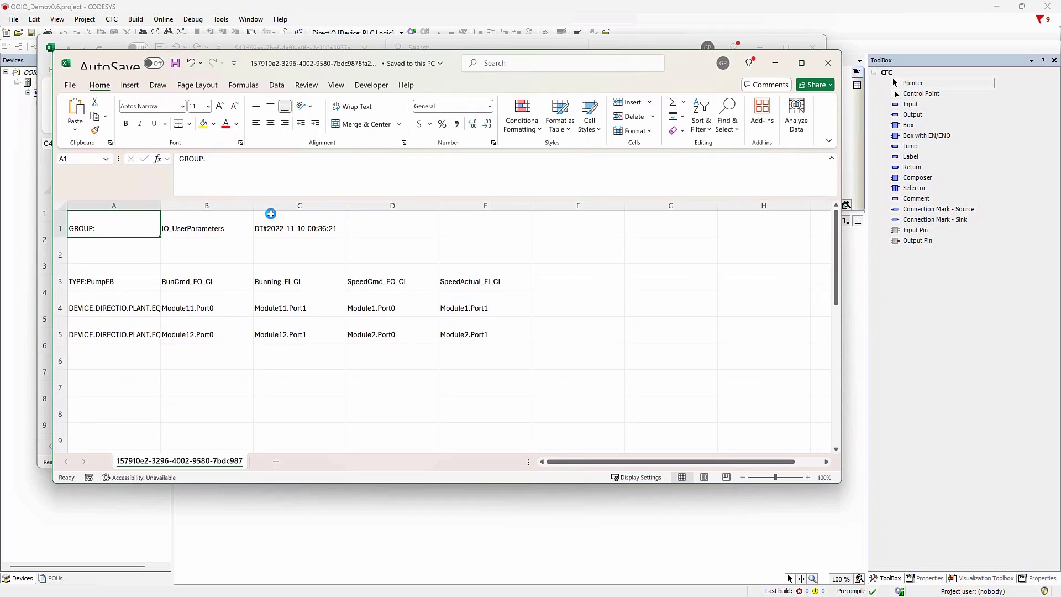
left_click_drag(161, 206, 230, 207)
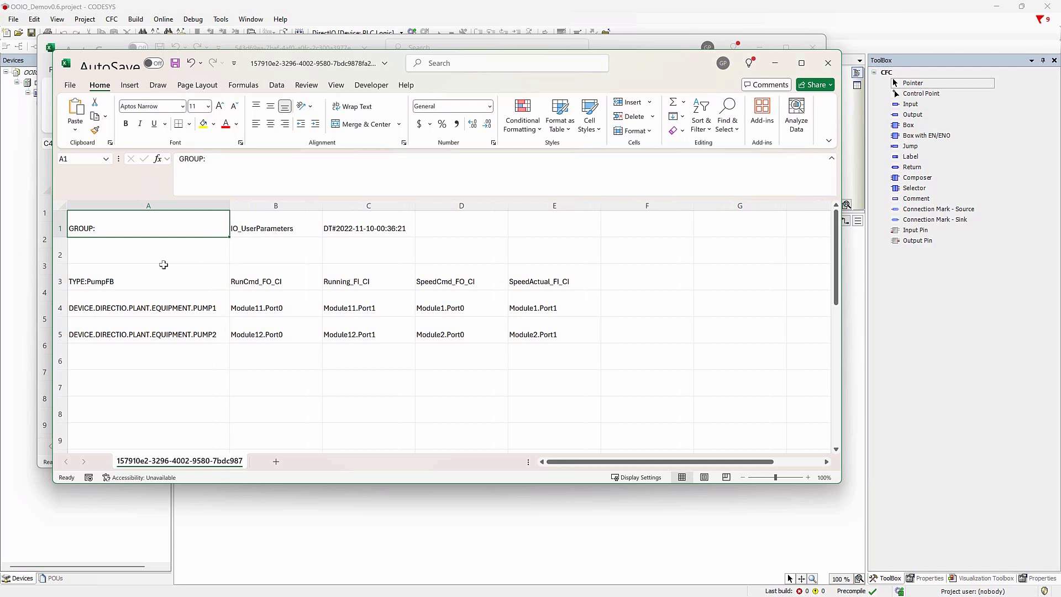
Point out the PumpFB type, PUMP1 and PUMP2 paths, and the four signal parameter headings.
left_click(82, 281)
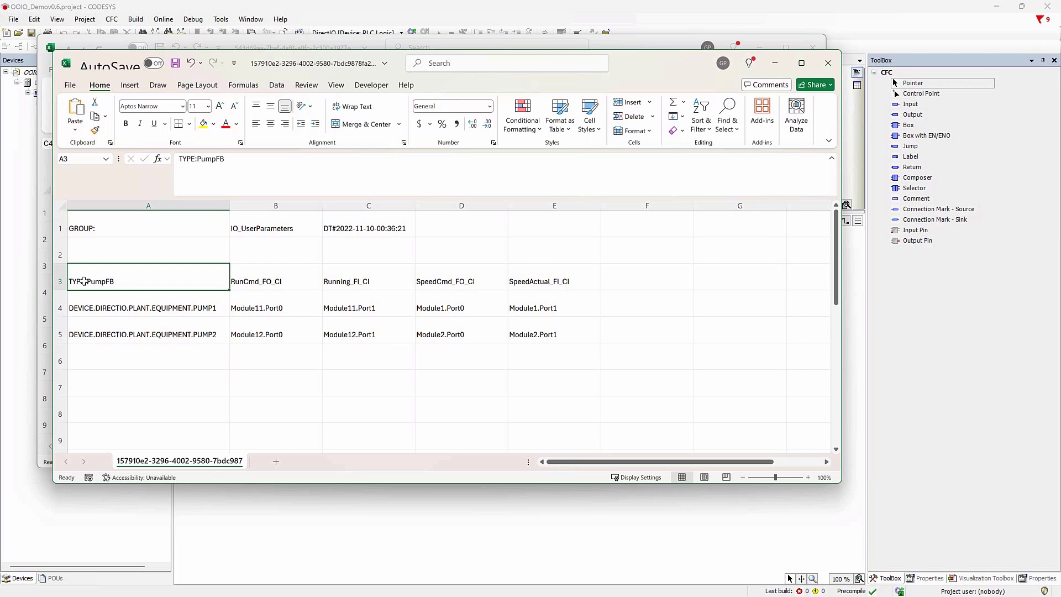
left_click(116, 308)
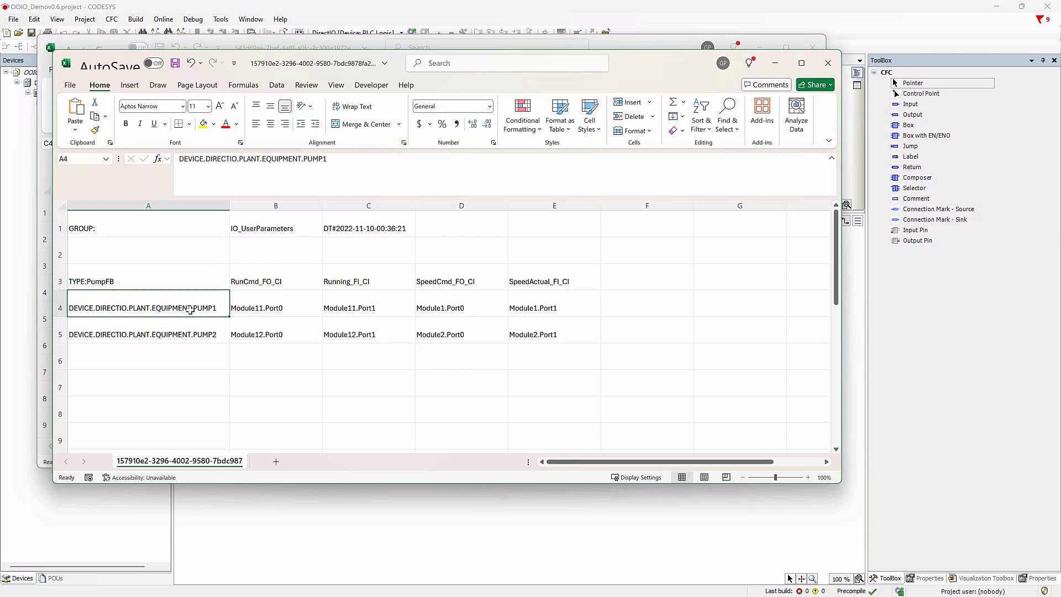
left_click(193, 334)
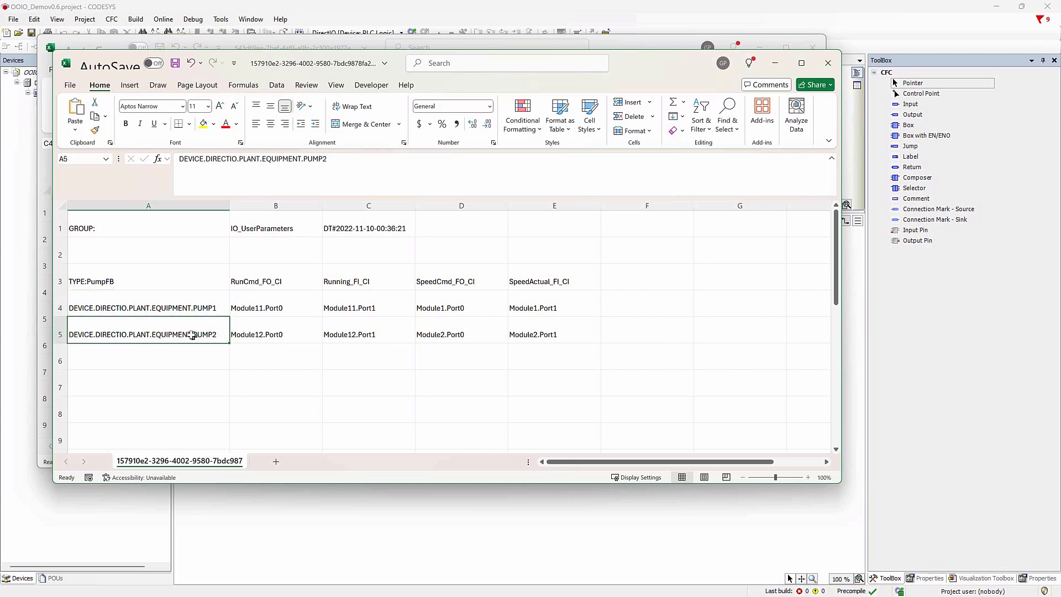
left_click(247, 276)
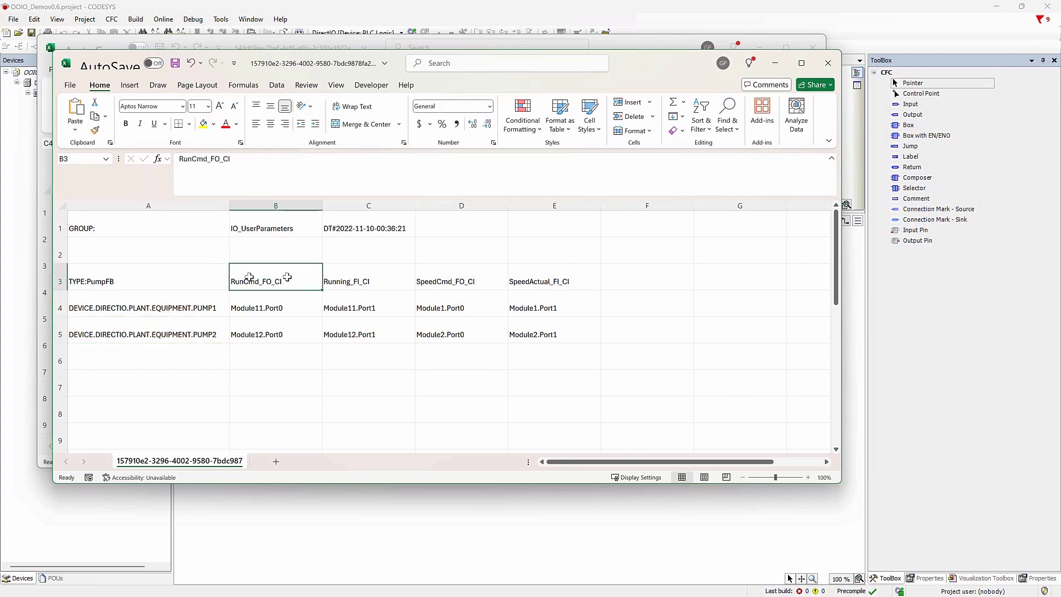
left_click(351, 278)
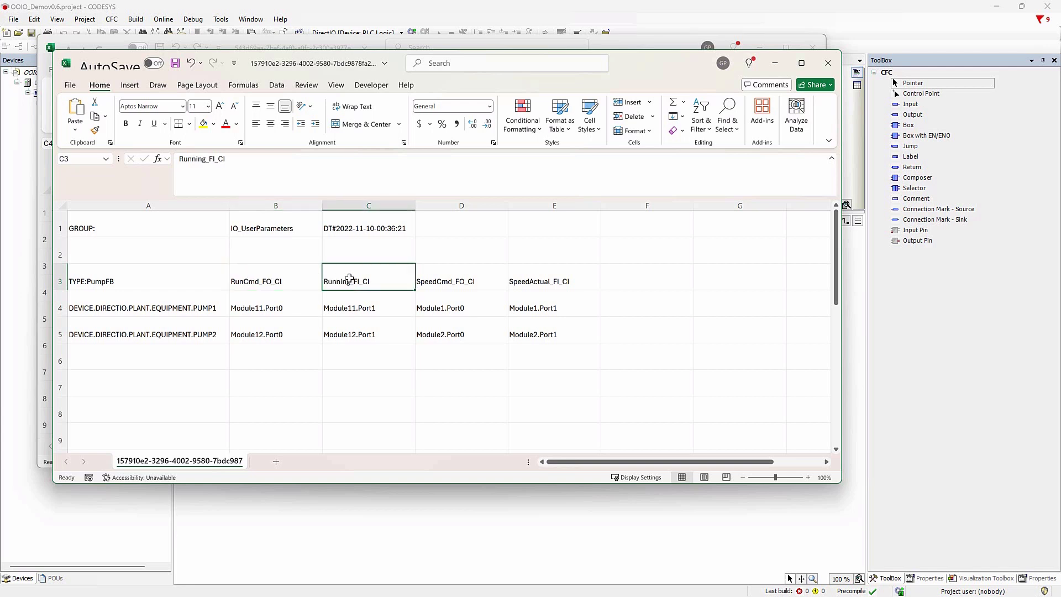
left_click(462, 282)
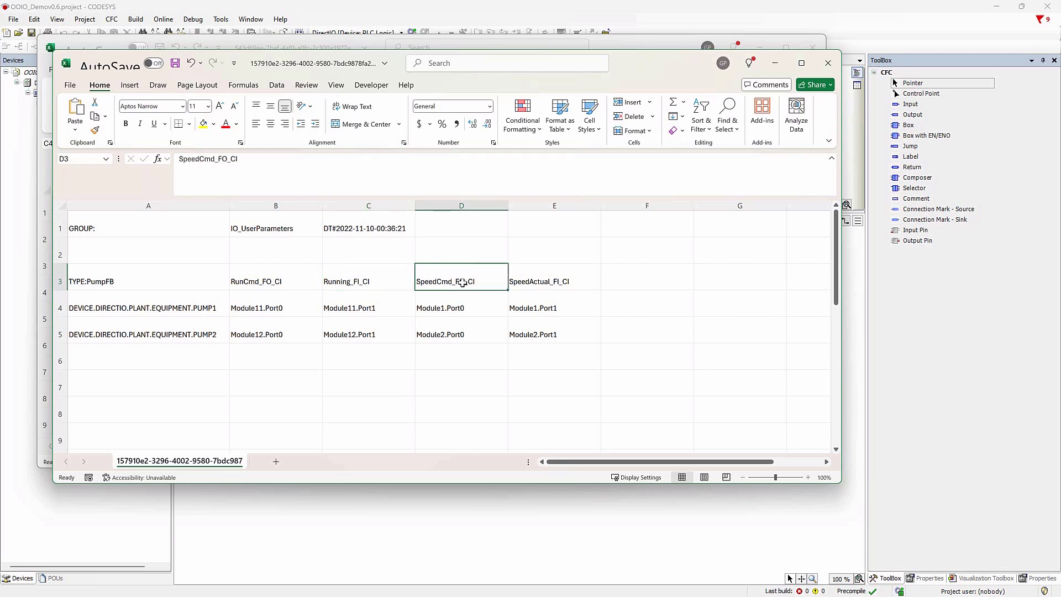
left_click(558, 282)
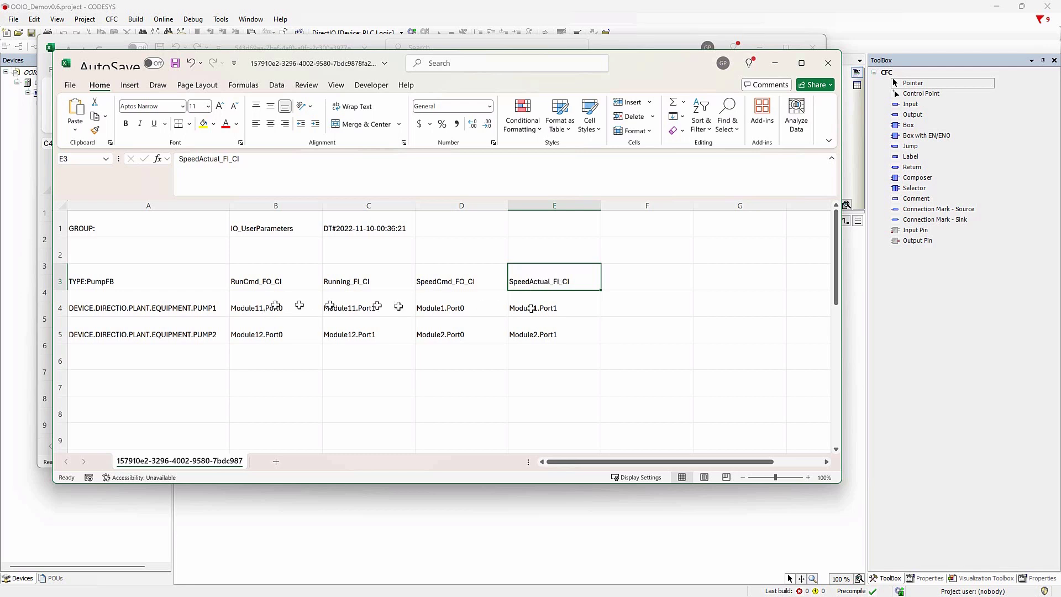
Highlight both pumps' port assignments, including Module11.Port0.
left_click_drag(270, 308, 533, 332)
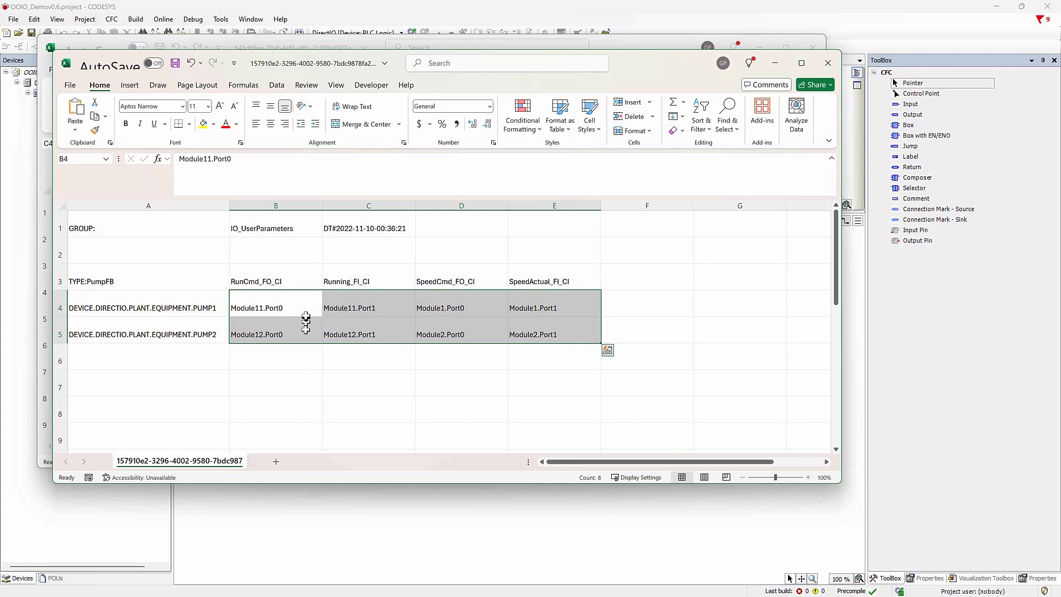
left_click(307, 357)
left_click(292, 310)
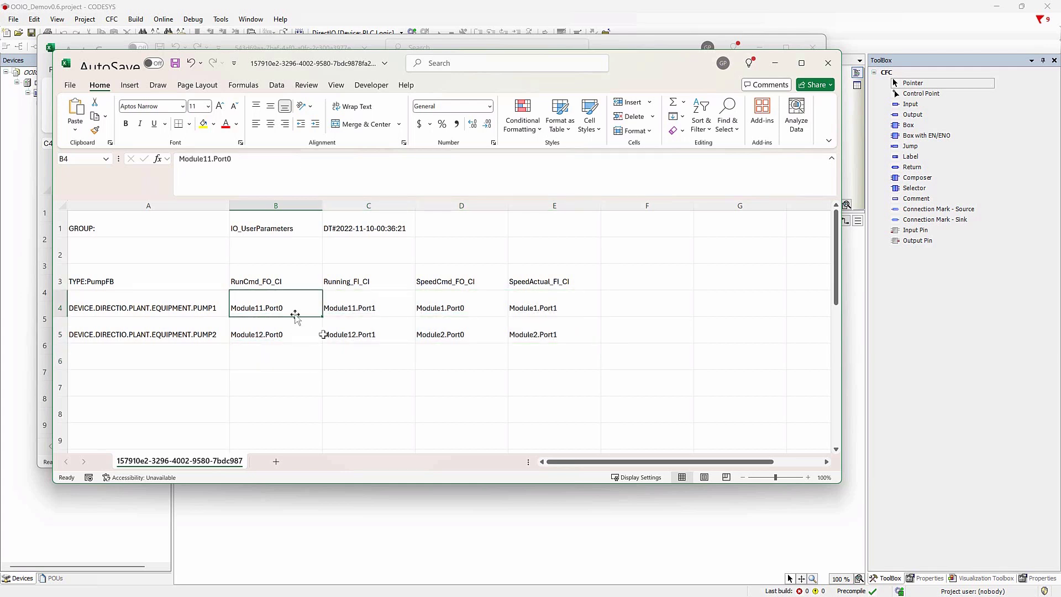
left_click(263, 45)
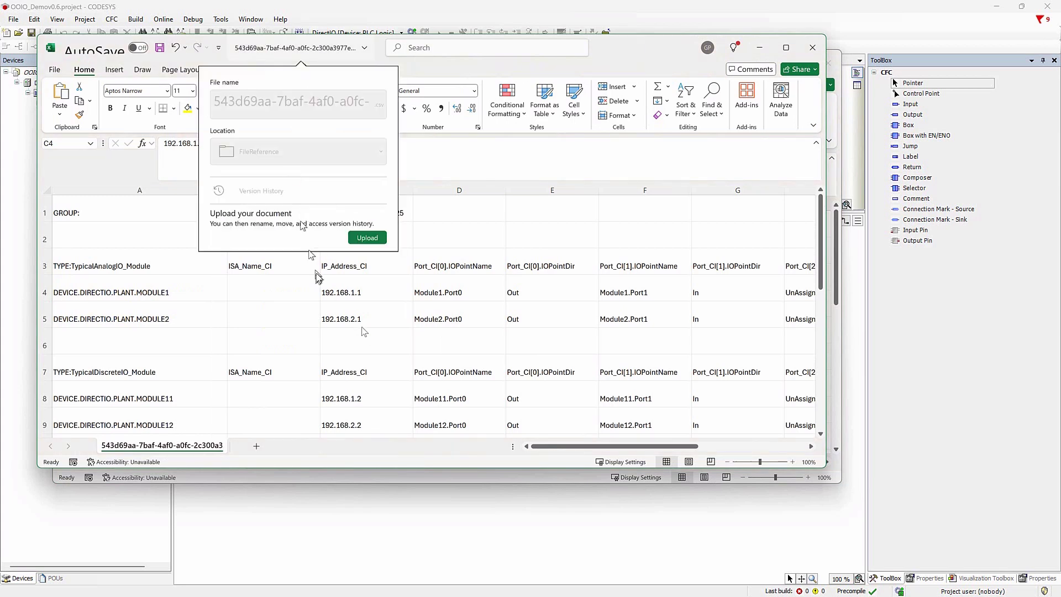
left_click(369, 292)
left_click(448, 398)
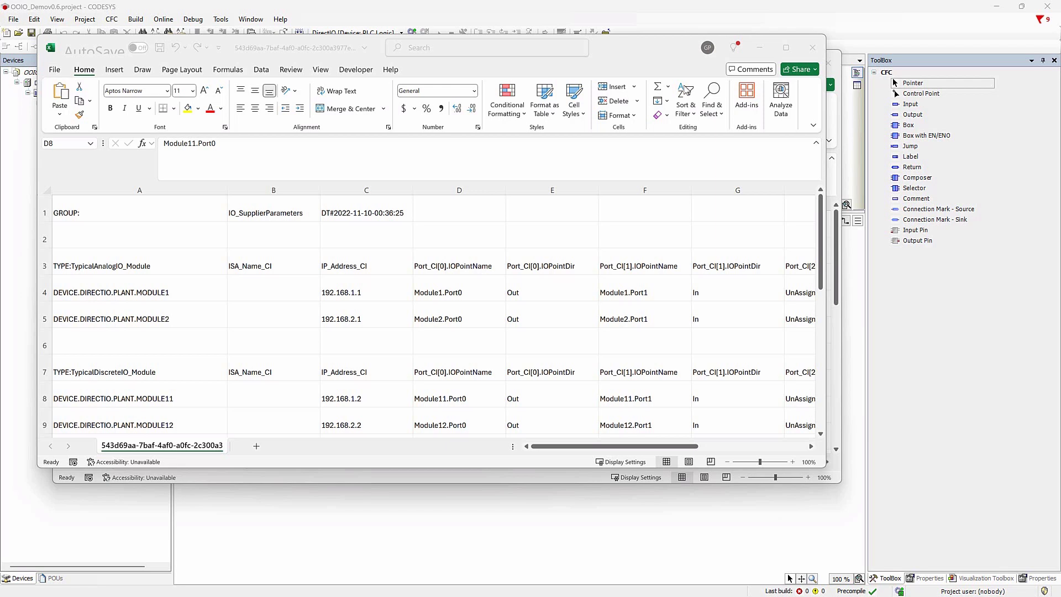
Close both parameter workbooks without saving, then log in and download the DirectIO application.
left_click(811, 47)
left_click(462, 354)
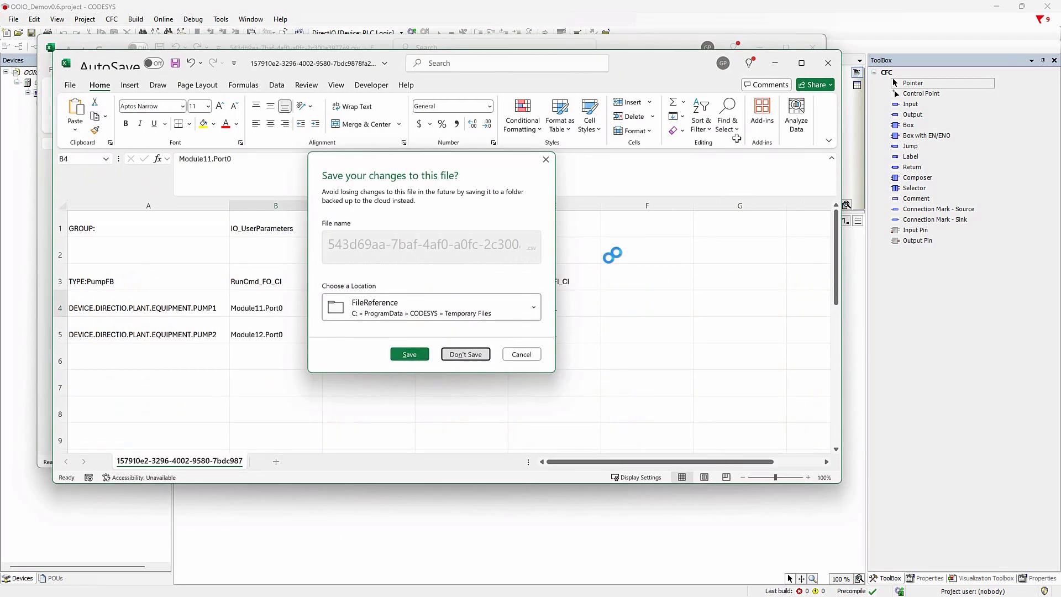
left_click(829, 65)
left_click(479, 371)
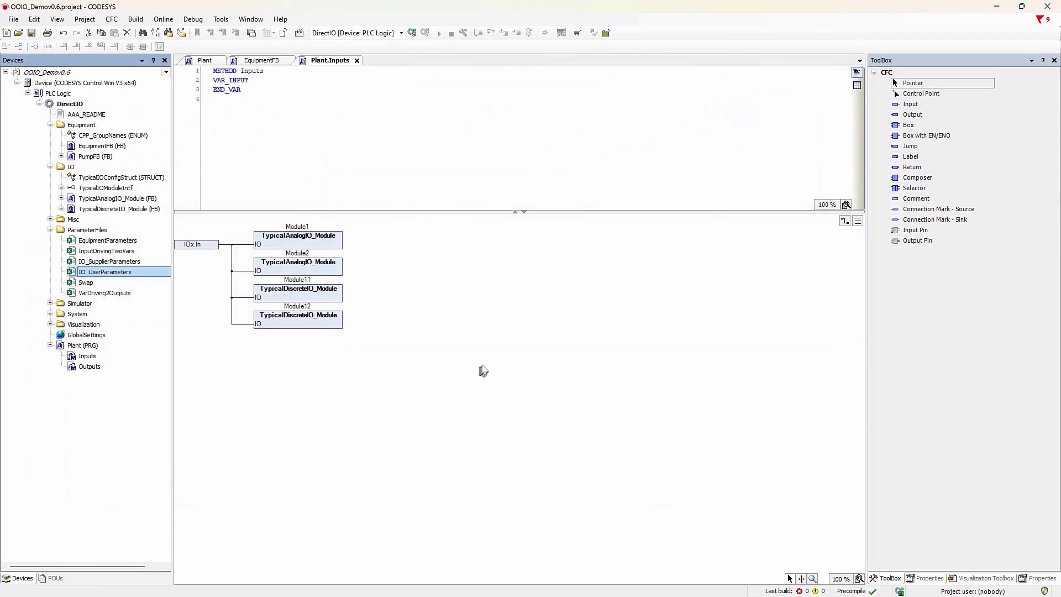
left_click(412, 32)
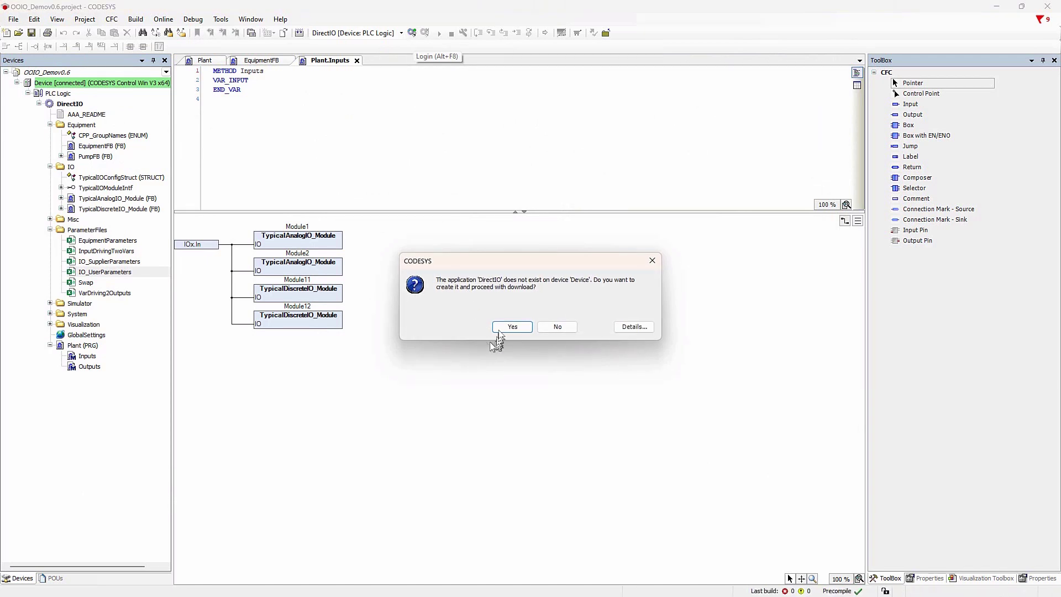
left_click(502, 329)
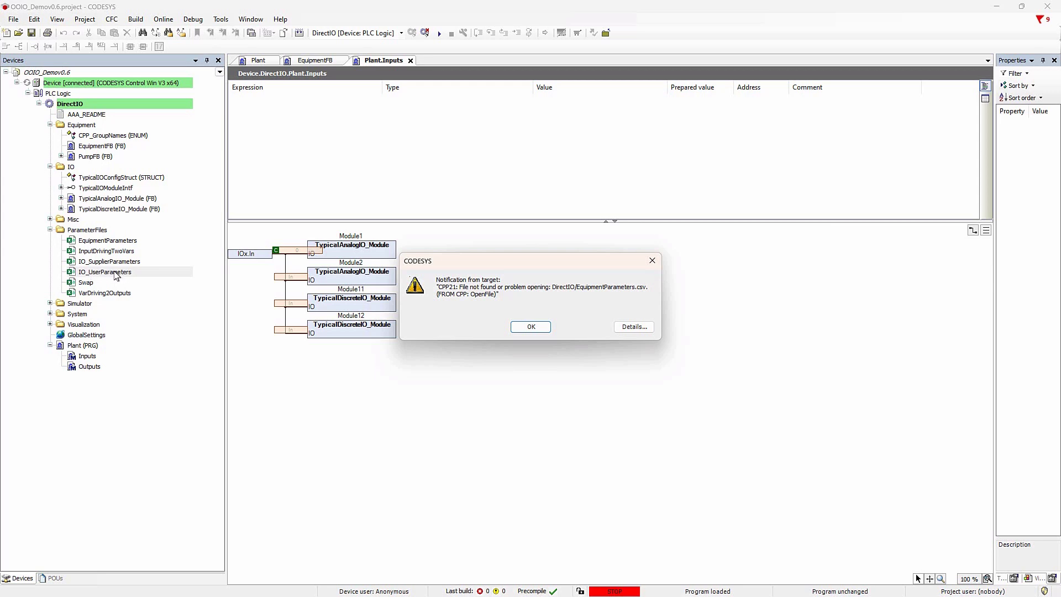
Dismiss the missing EquipmentParameters.csv notice, warm-reset DirectIO, and start it.
left_click(532, 326)
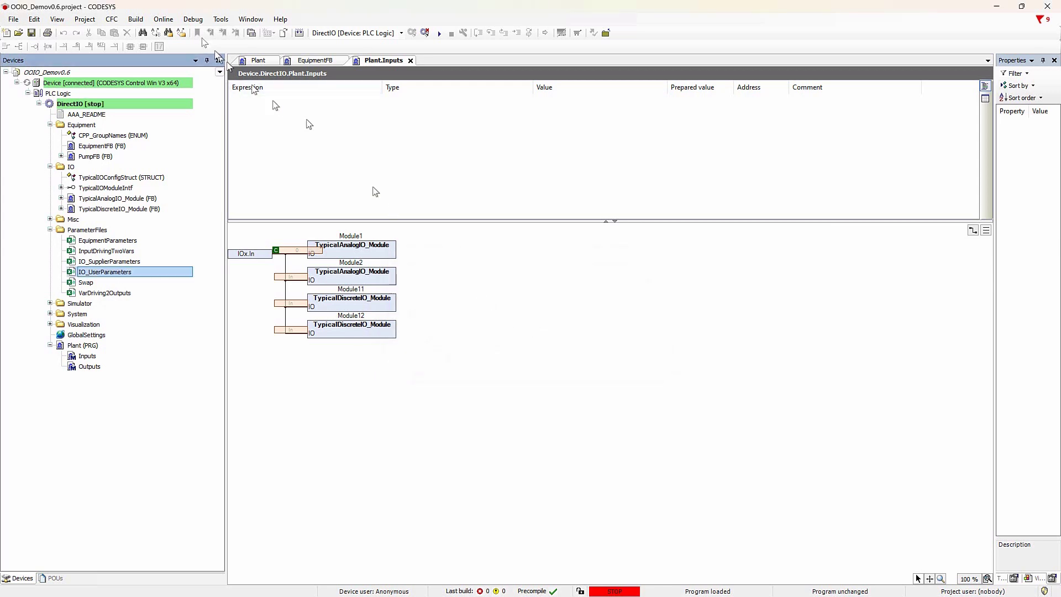
left_click(163, 19)
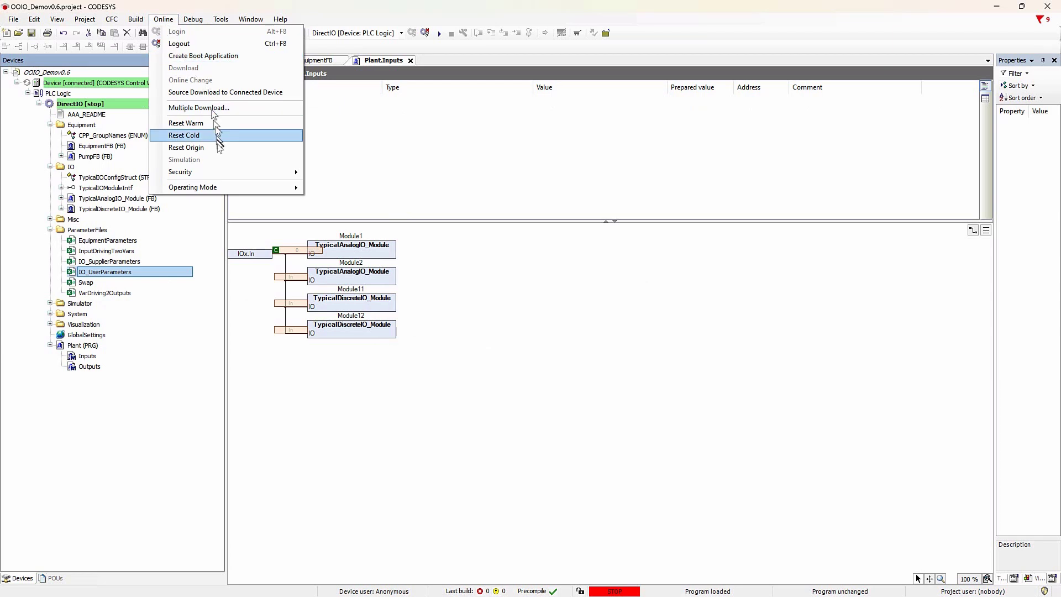
left_click(186, 124)
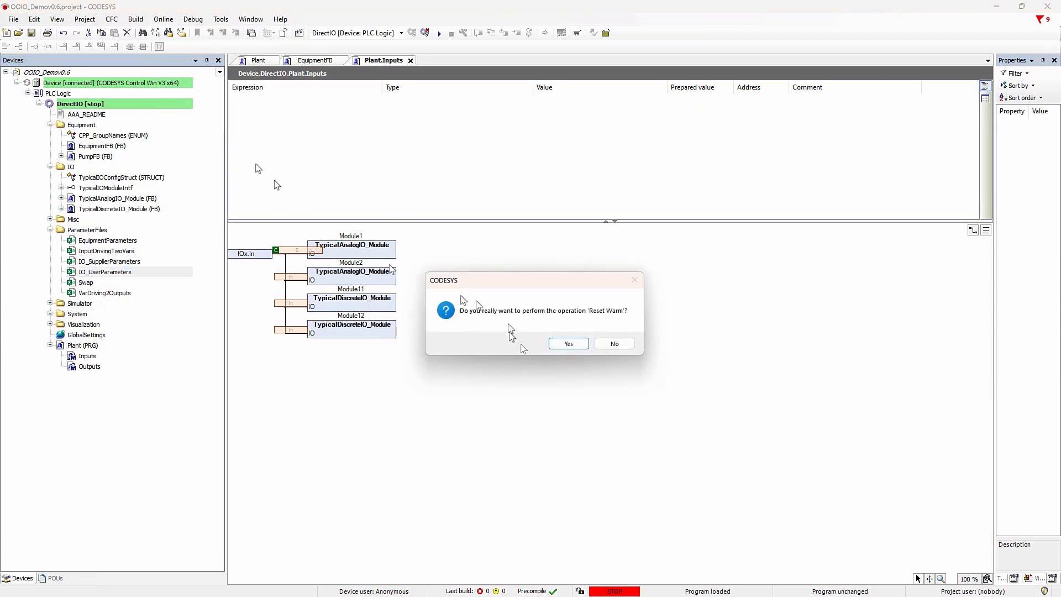
left_click(561, 340)
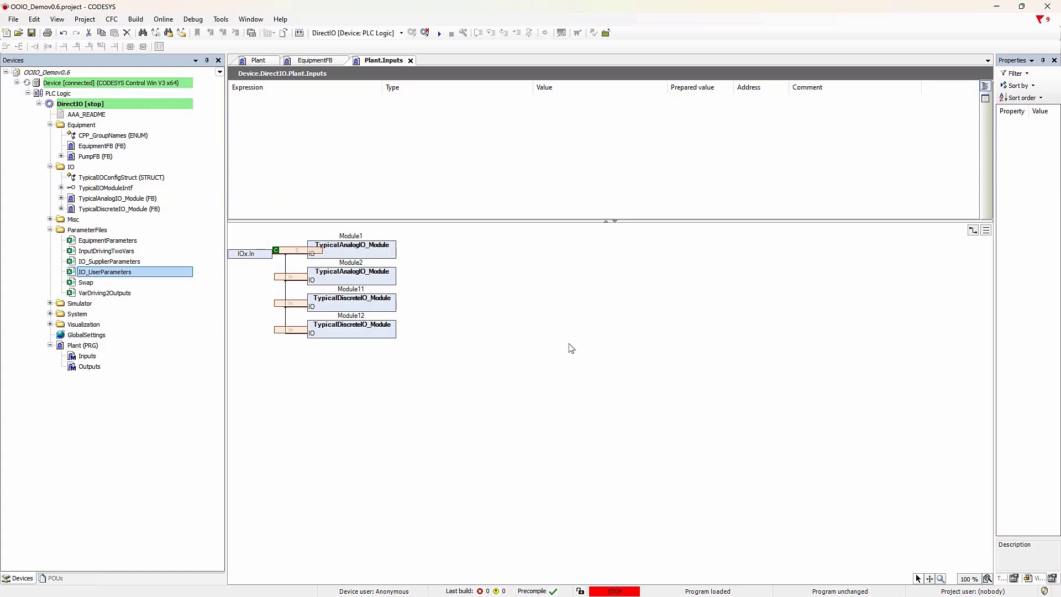
left_click(438, 32)
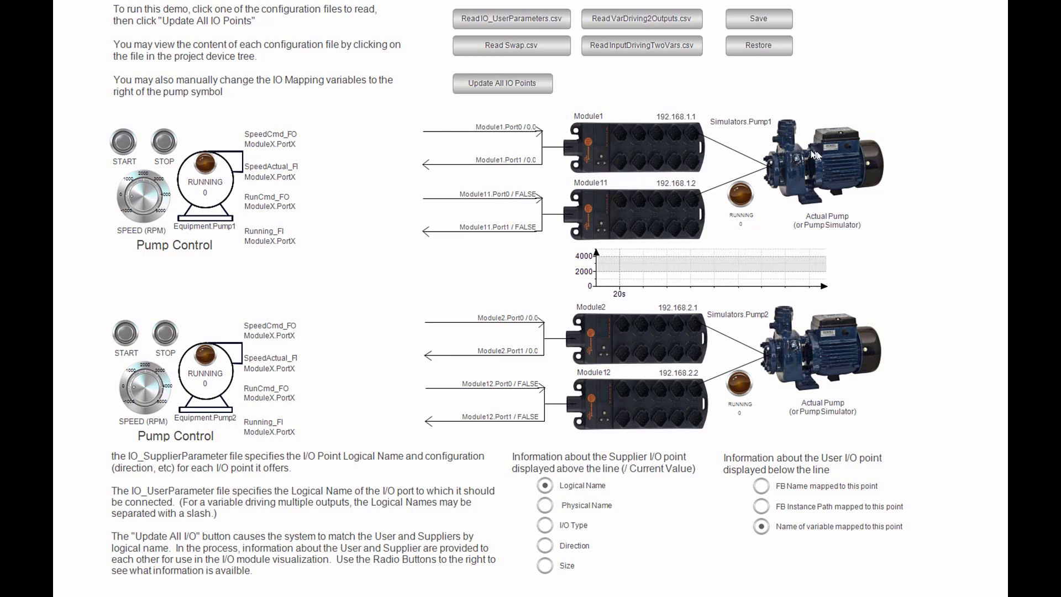
Read IO_UserParameters.csv in the visualization and run Update All IO Points.
left_click(499, 20)
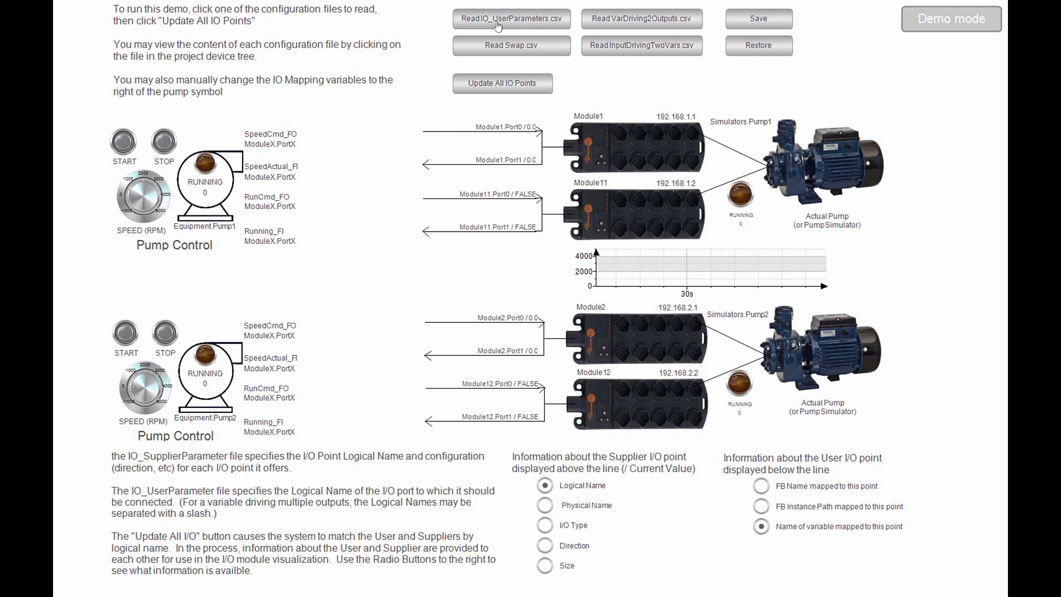
left_click(509, 23)
left_click(510, 83)
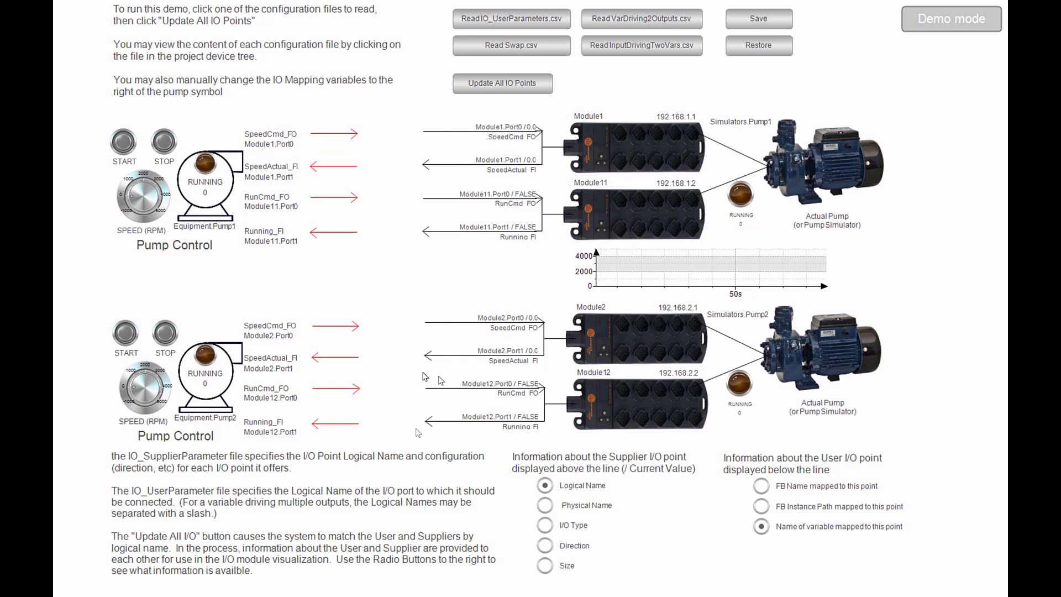
Start both pumps with raised speed setpoints, then stop Pump 1 and Pump 2.
left_click(124, 145)
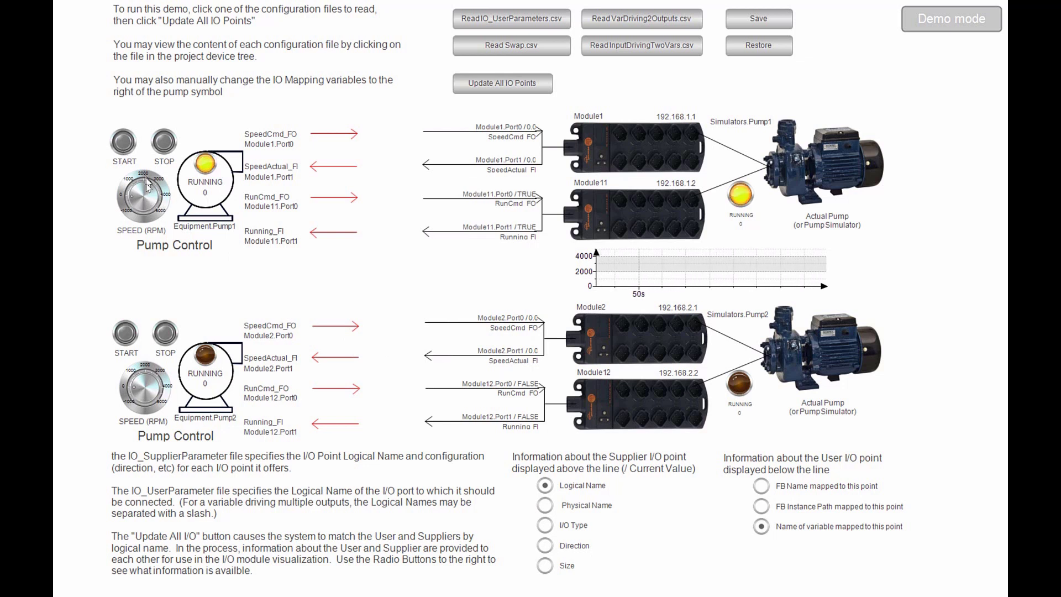
left_click_drag(149, 184, 162, 199)
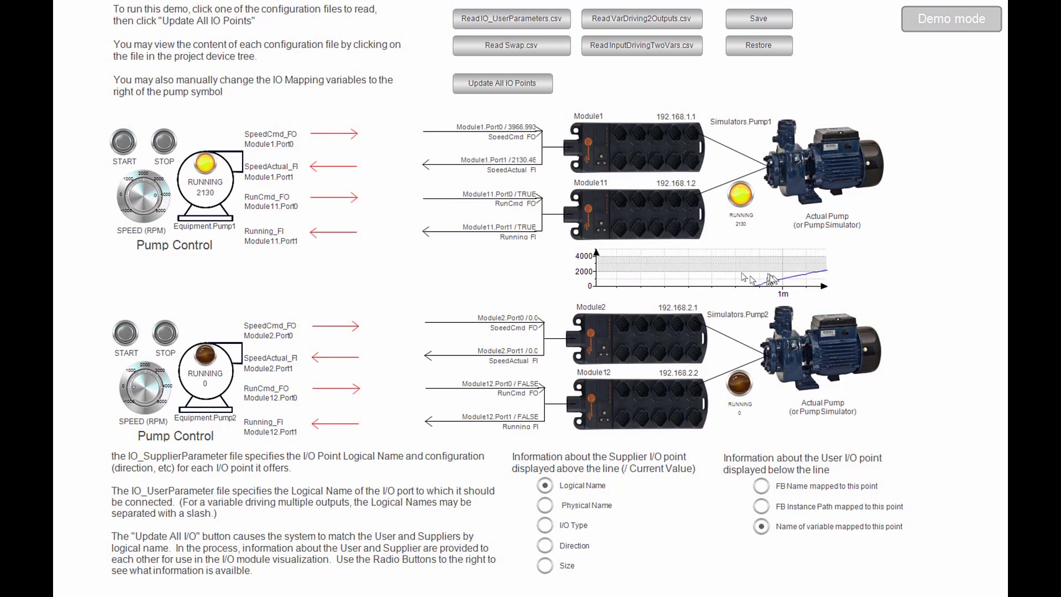
left_click(126, 333)
left_click_drag(137, 377, 137, 388)
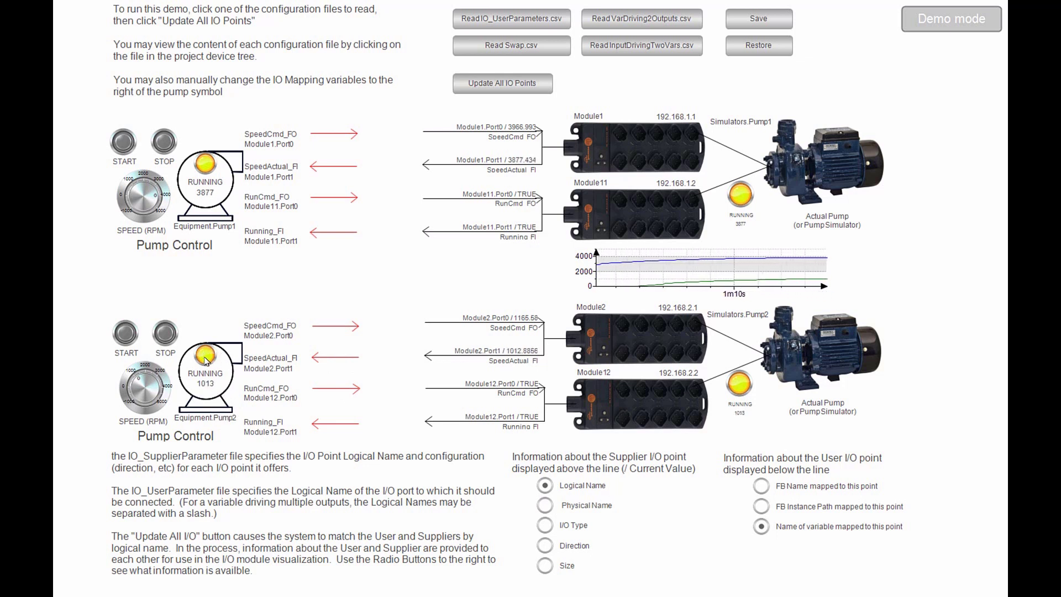
left_click(164, 143)
left_click(166, 334)
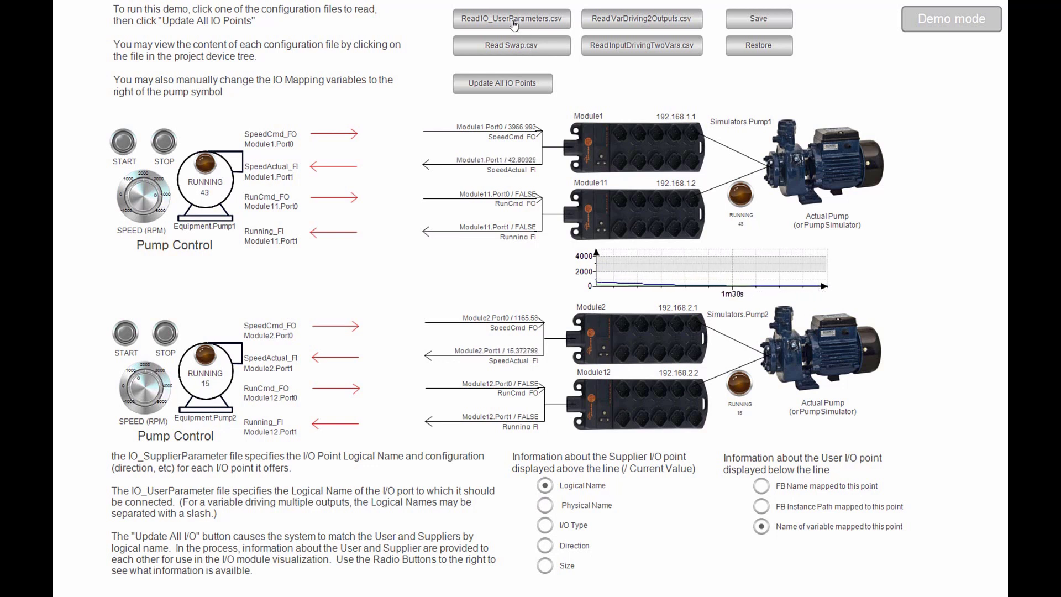
Read Swap.csv, update all IO points, and start Pump Control 1 and 2.
left_click(514, 48)
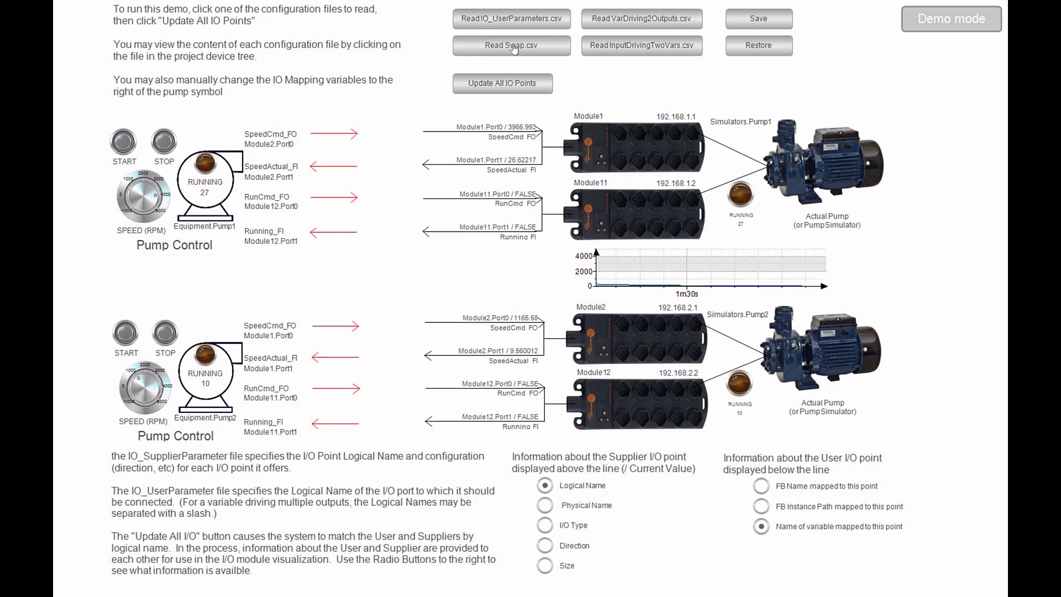
left_click(511, 85)
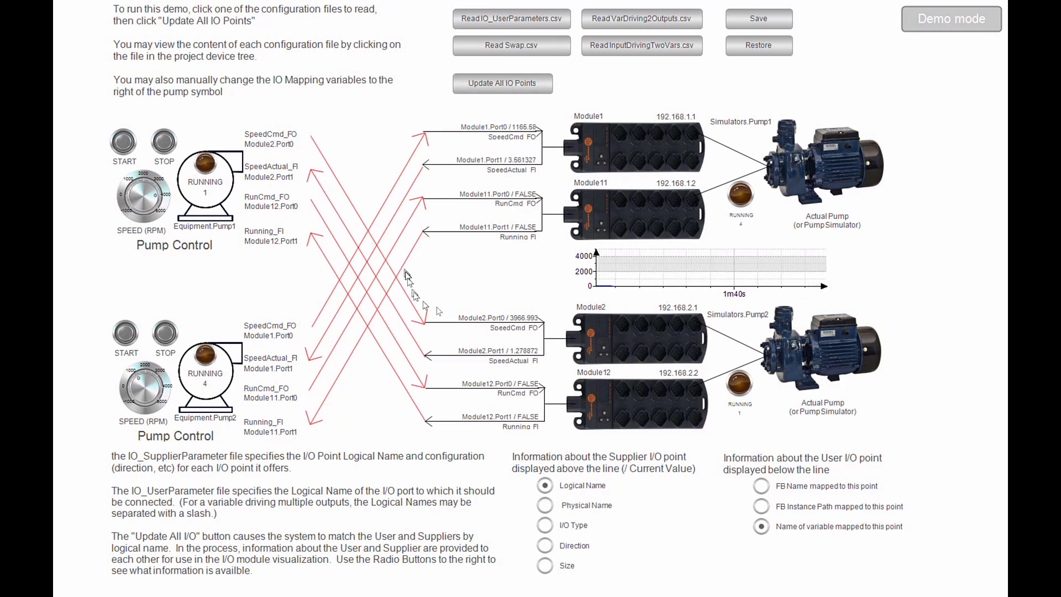
left_click(125, 143)
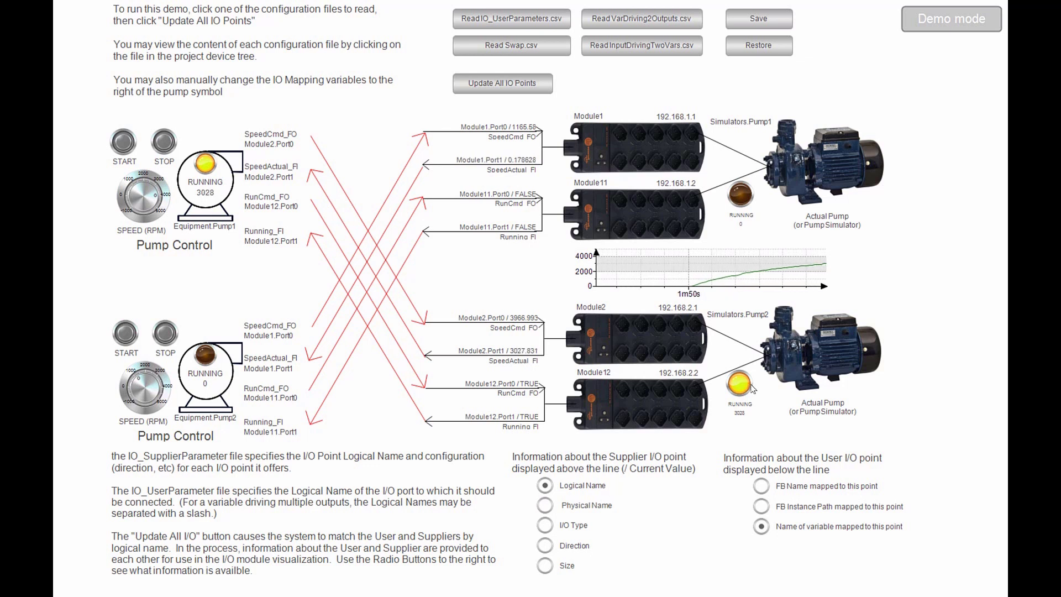
left_click(124, 334)
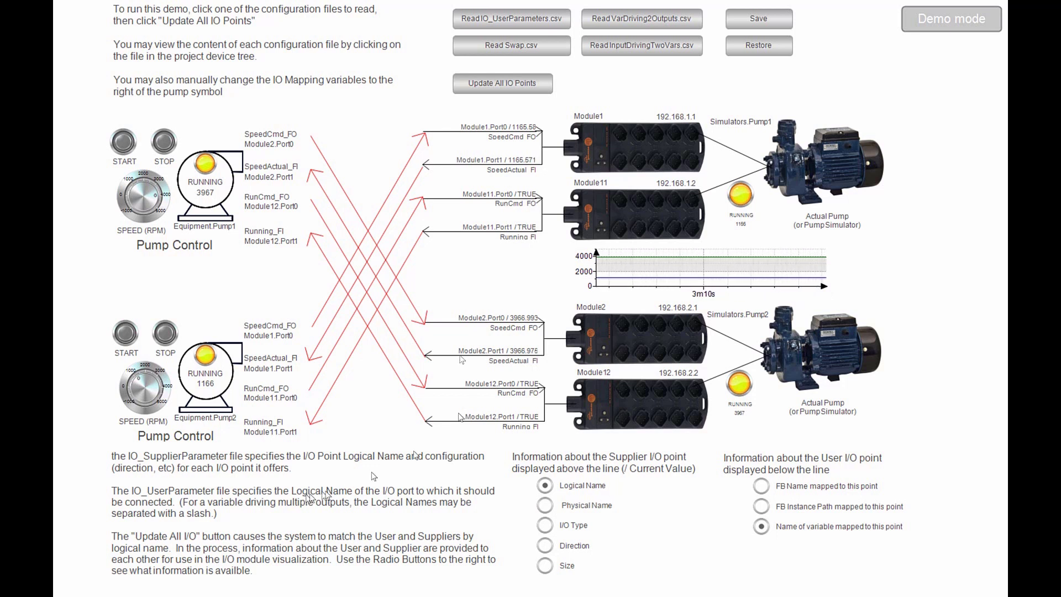
Read ReadVarDriving2Outputs.csv, update all IO points, then stop and restart Pump 1.
left_click(651, 24)
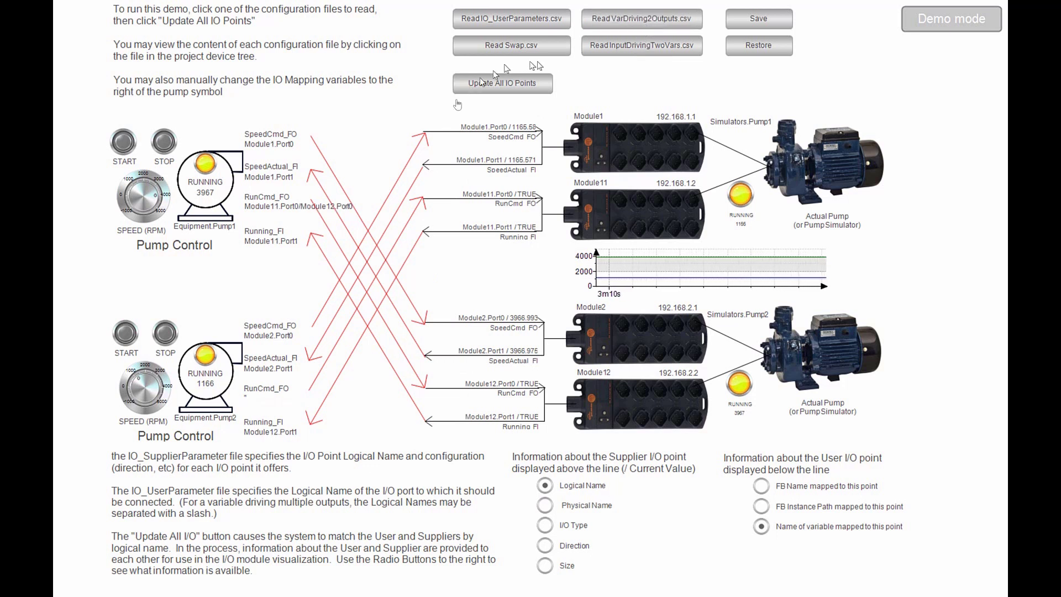
left_click(502, 83)
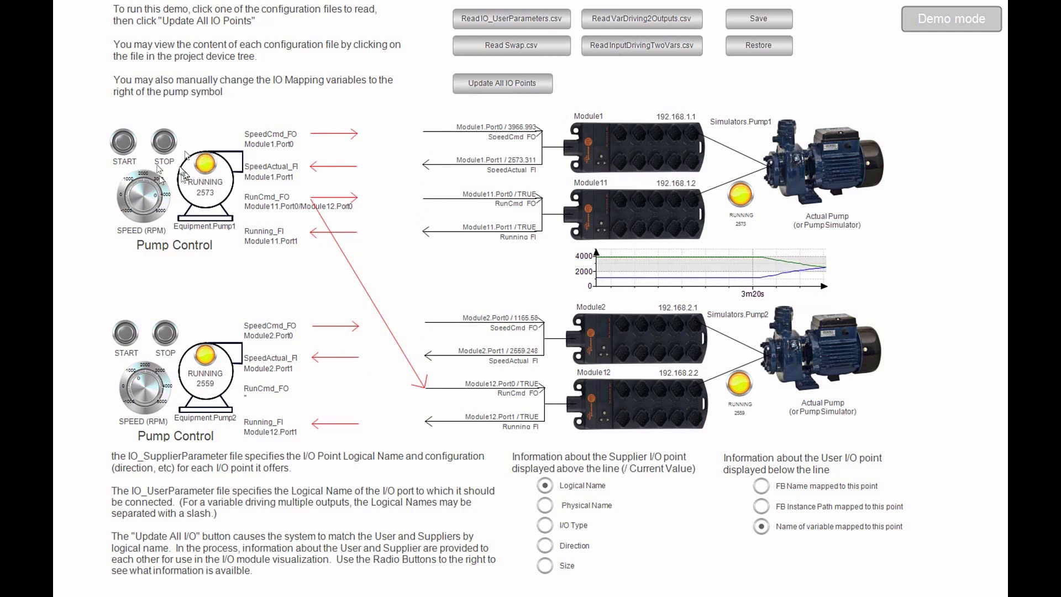
left_click(168, 145)
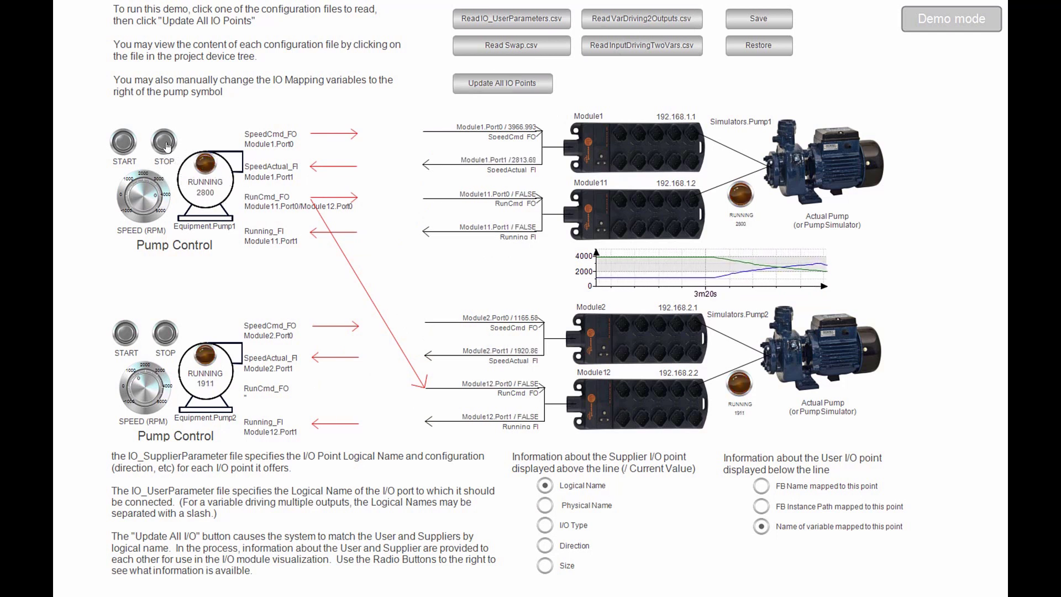
left_click(126, 143)
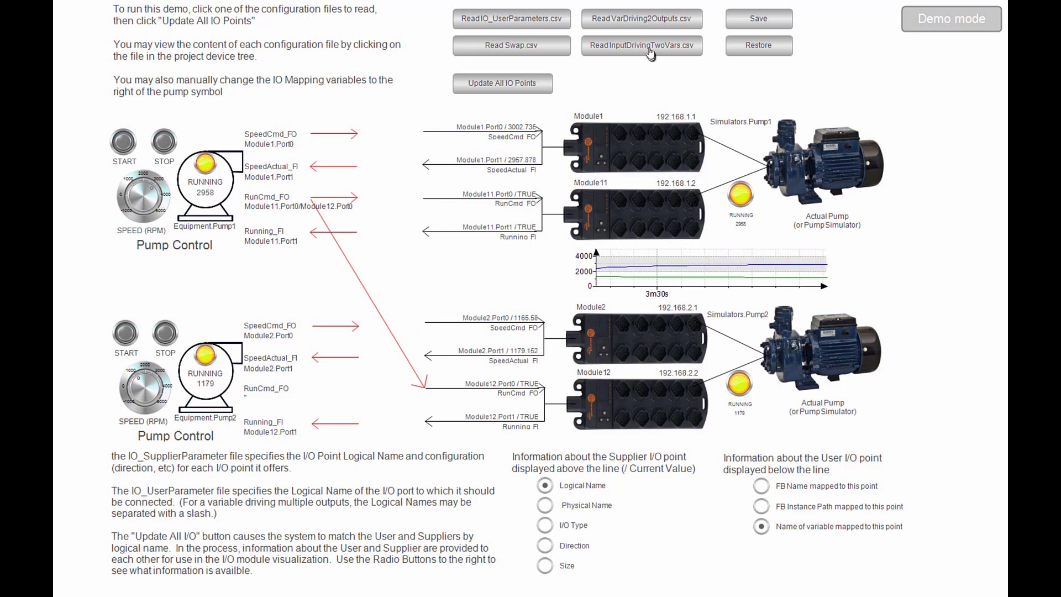
Load ReadInputDrivingTwoVars.csv, update all I/O points, and stop Pump Control 1.
left_click(650, 46)
left_click(503, 83)
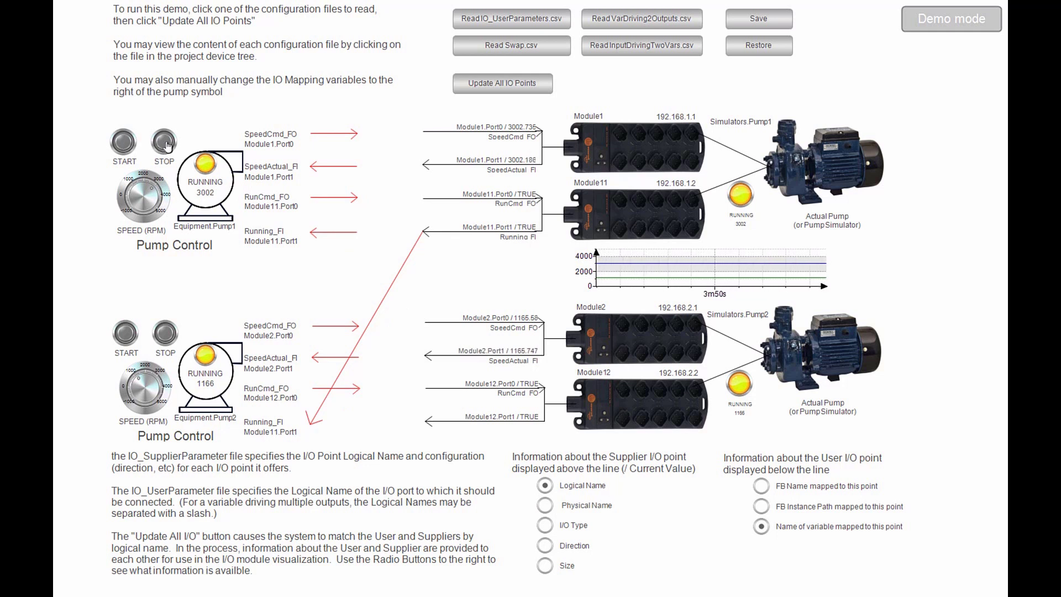
left_click(167, 145)
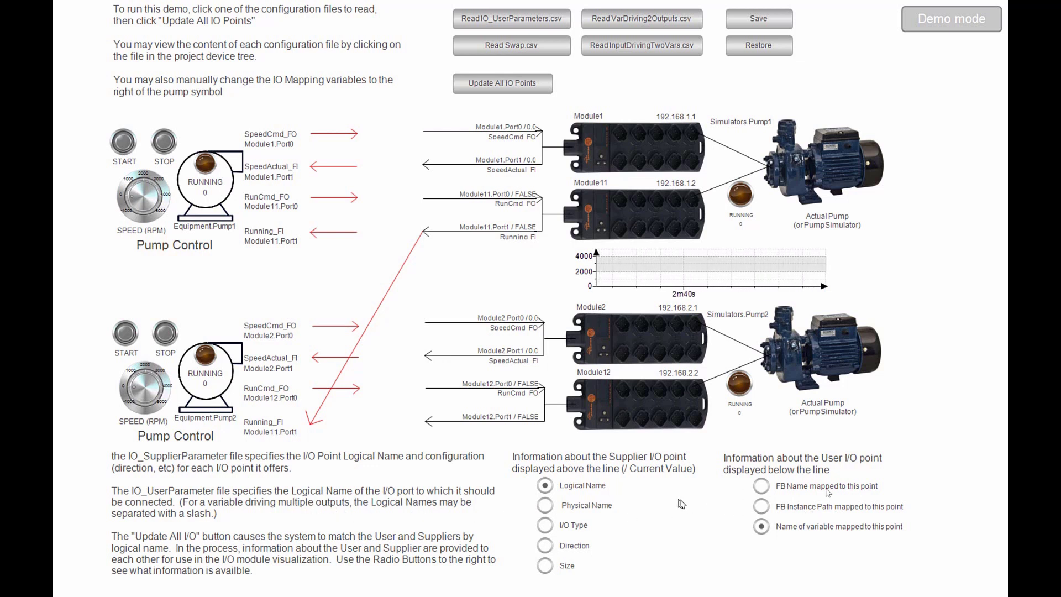
Remap pump 2's speed feedback from Module2.Port1 to Module1.Port1 and update all I/O points.
left_click(278, 373)
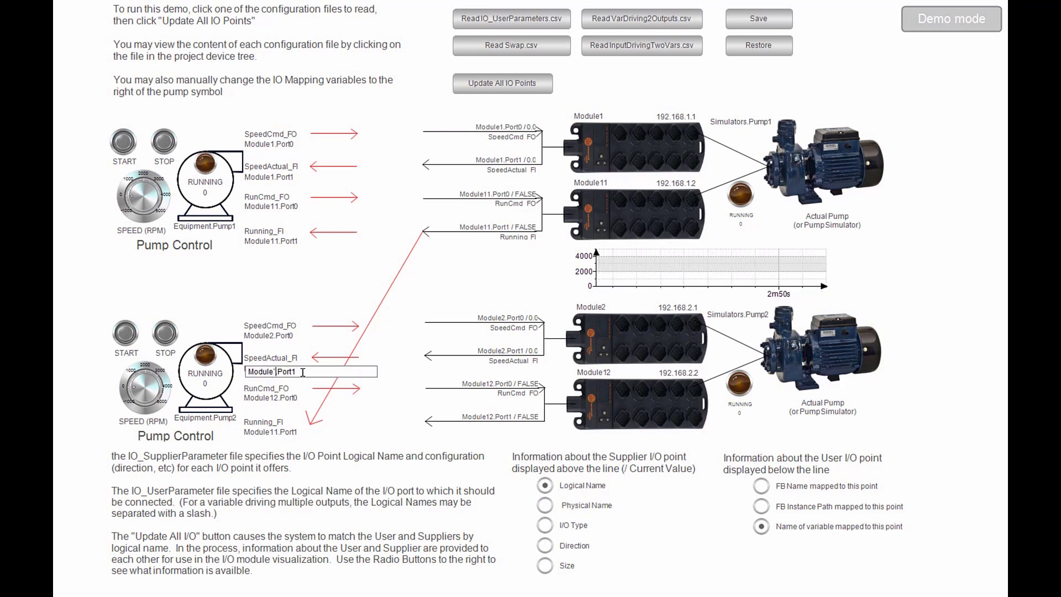
type("1.")
key("Return")
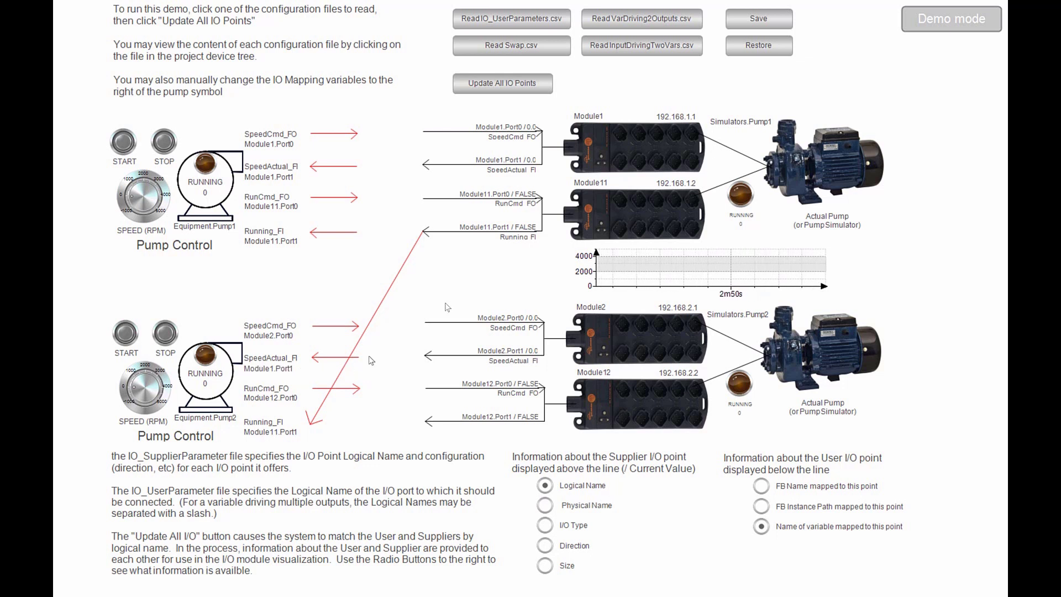
left_click(509, 86)
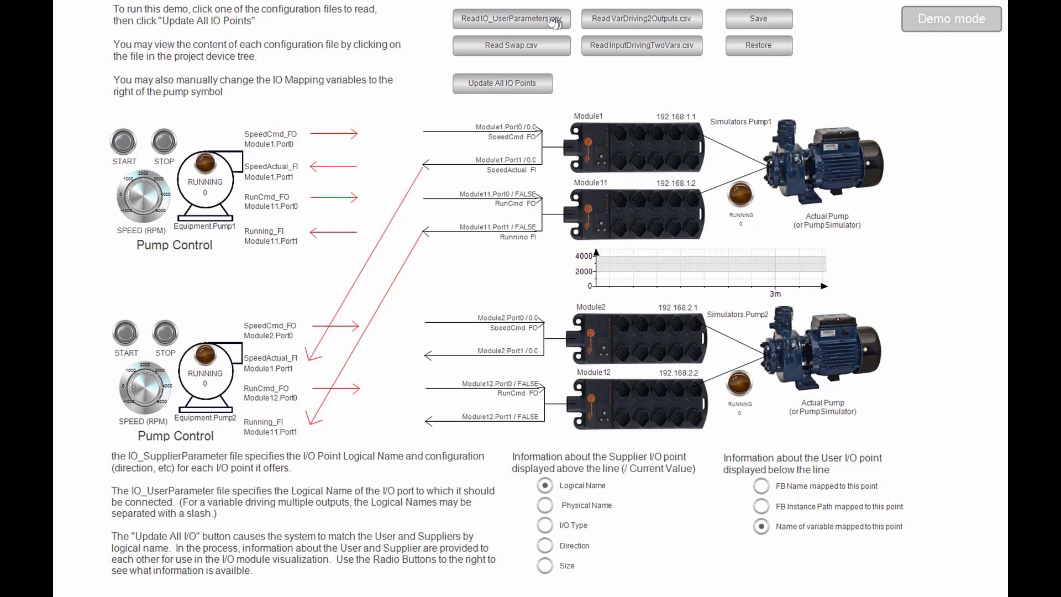
Reload IO_UserParameters.csv, then restore the saved custom mapping, updating all I/O points each time.
left_click(511, 18)
left_click(509, 83)
left_click(763, 45)
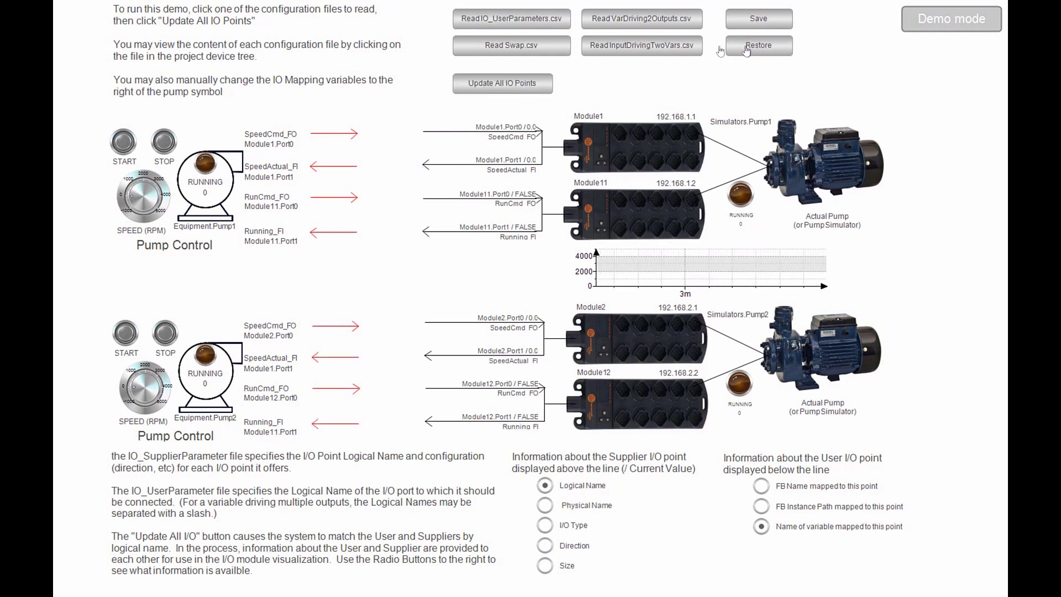
left_click(502, 83)
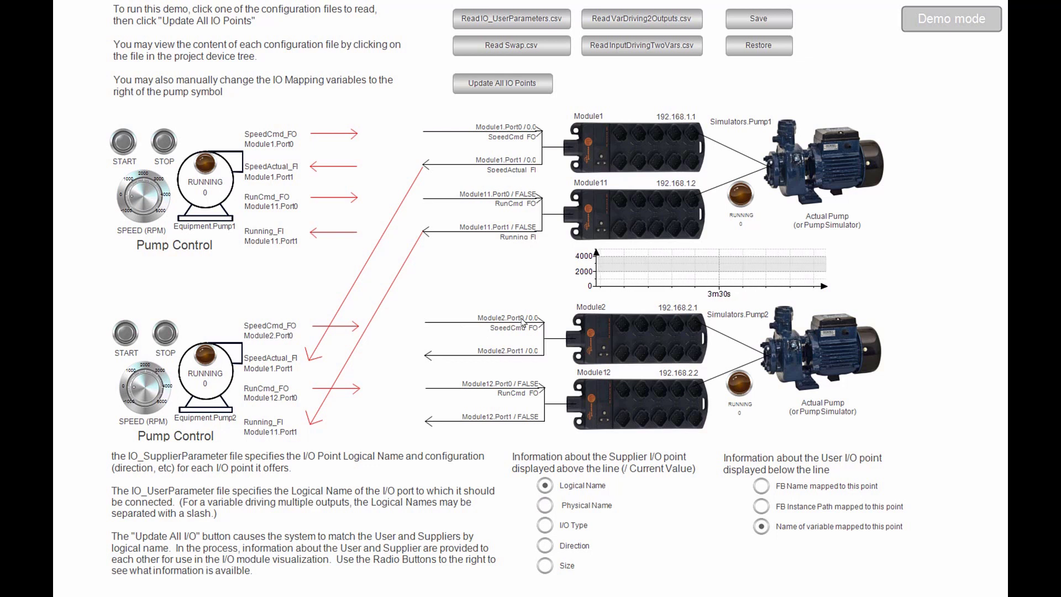
Preview the I/O Type and Size labels on each I/O point, then return to Logical Name.
left_click(544, 525)
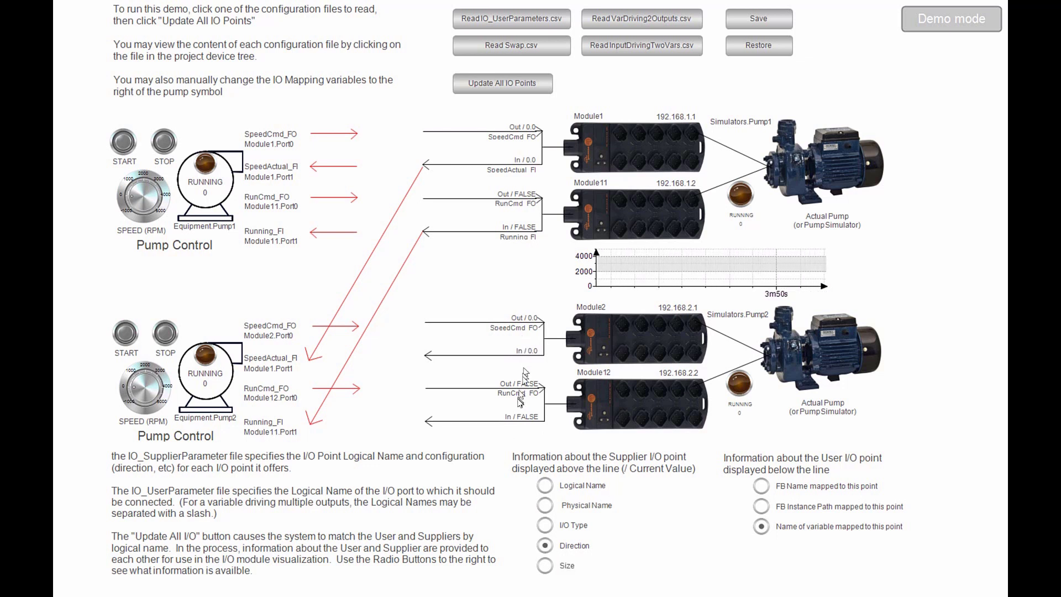
left_click(545, 565)
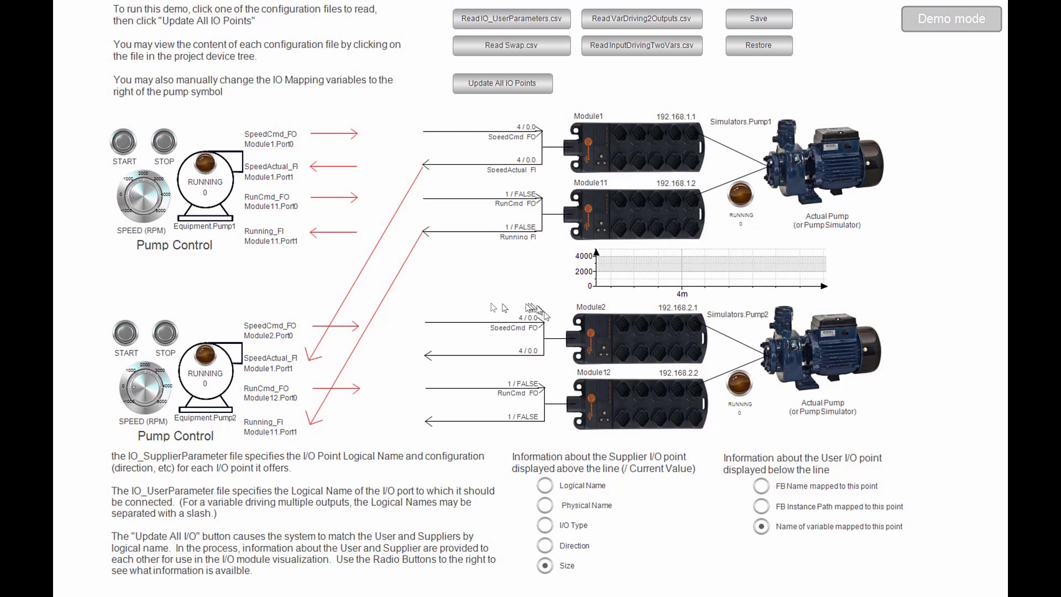
left_click(544, 486)
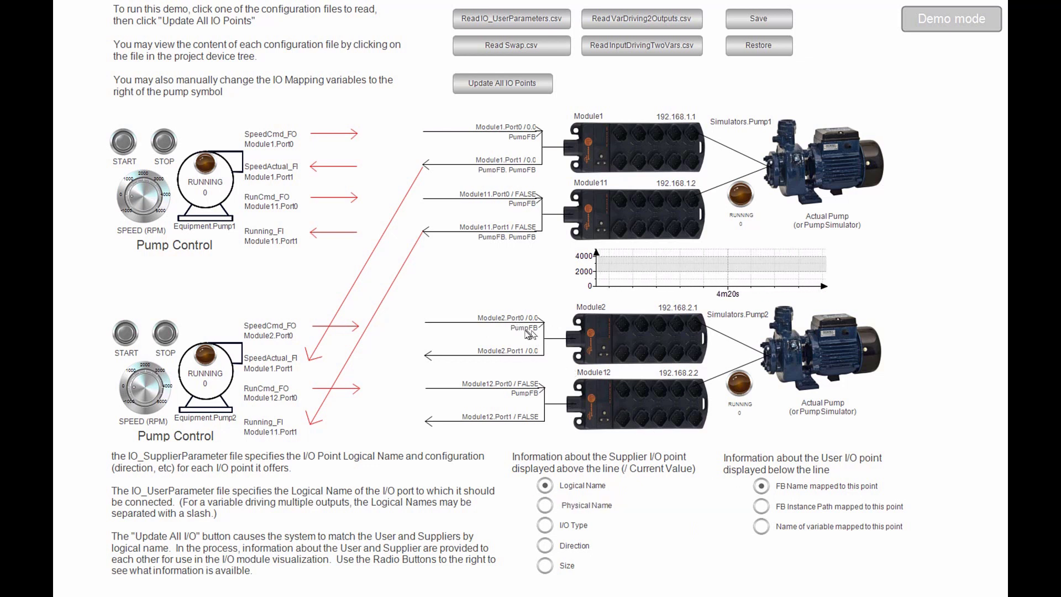
Label each I/O line with its FB instance path, such as DirectIO.Plant.Equipment.Pump1.
left_click(762, 506)
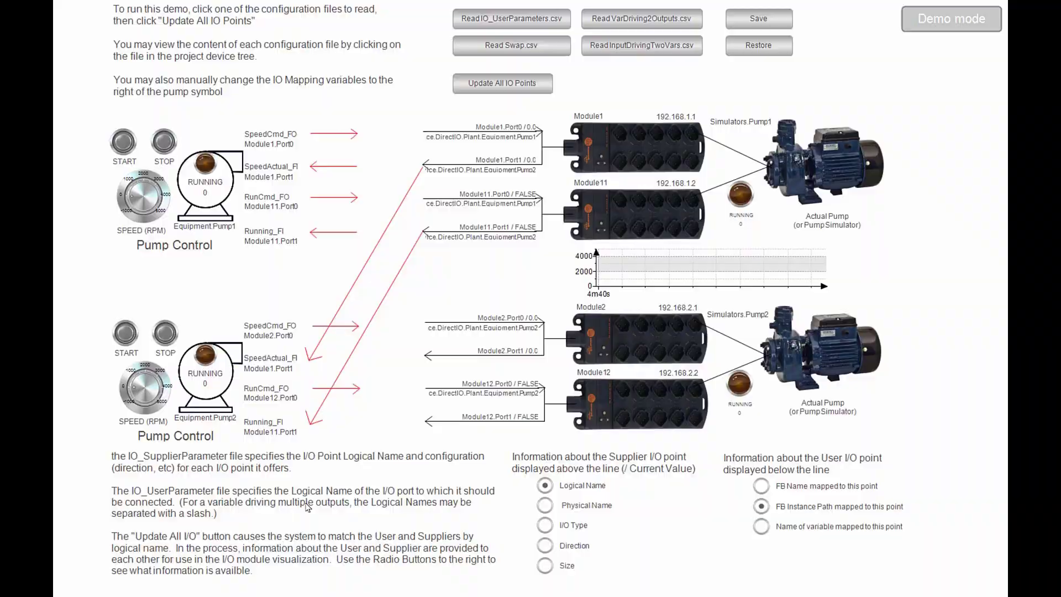
Back in the CODESYS IDE, log out of the device and open Plant (PRG) in the editor.
key("alt+Tab")
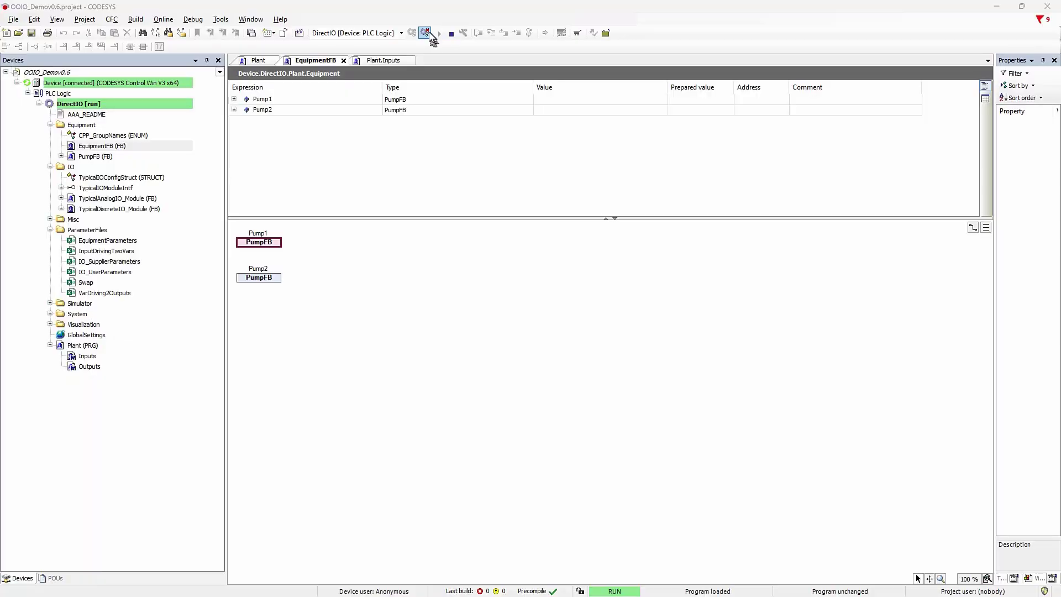
left_click(426, 32)
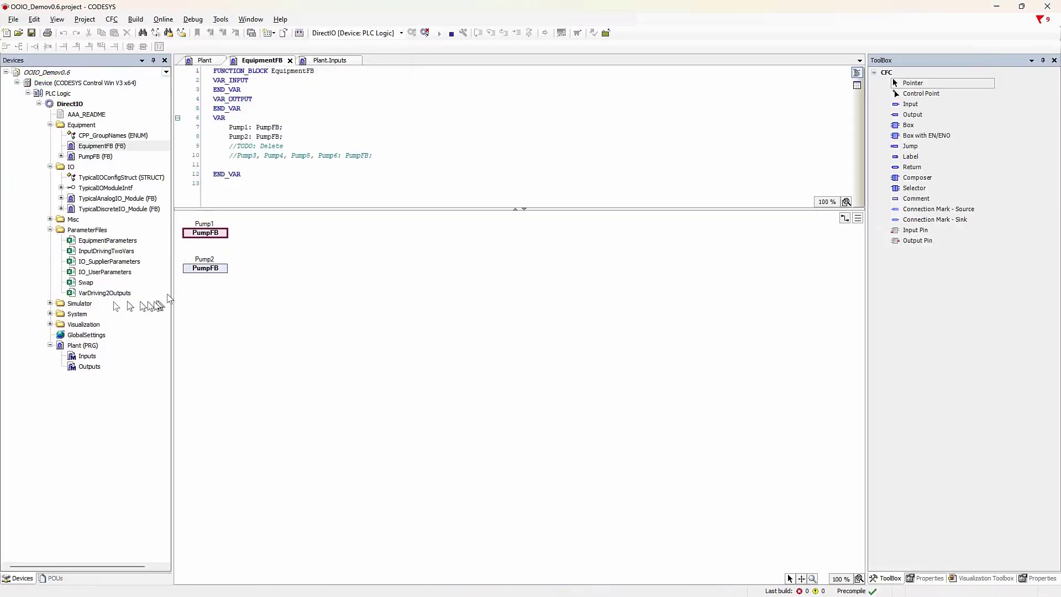
double_click(83, 346)
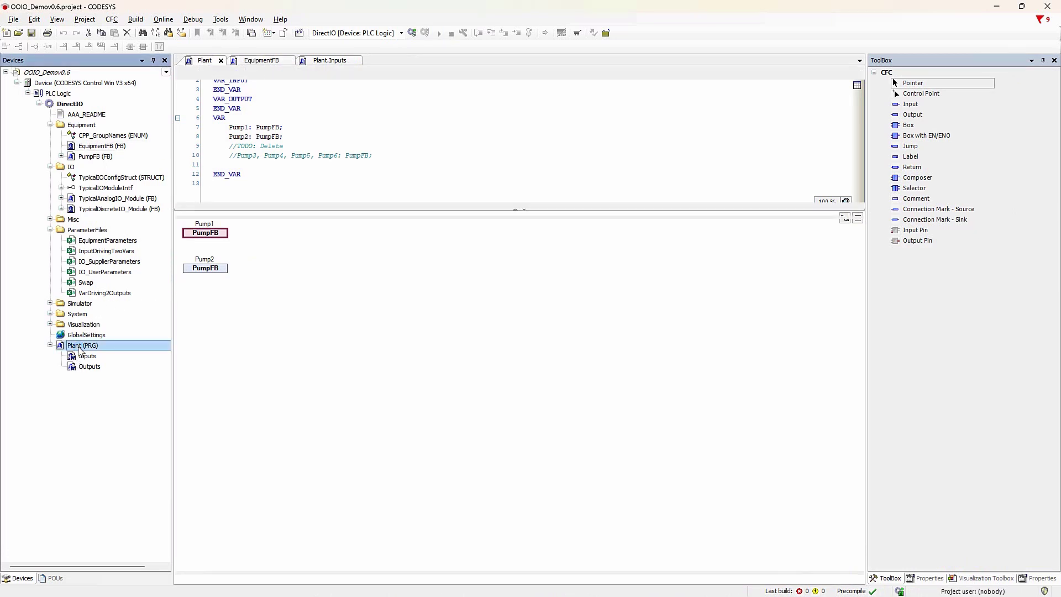